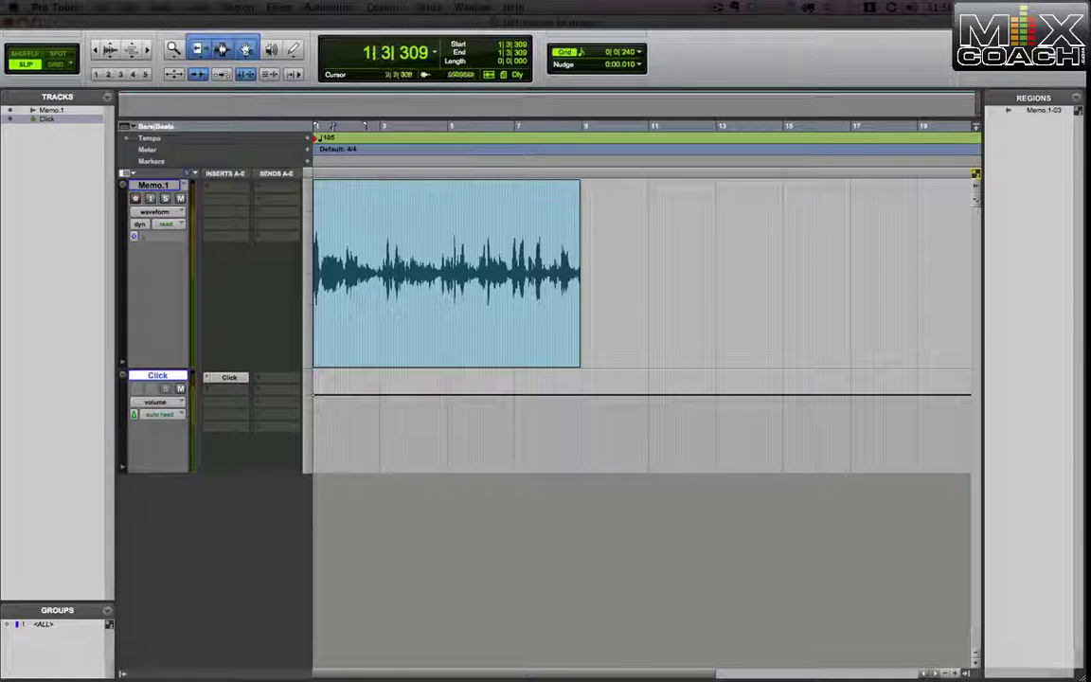
Step: Show the Transport and turn off the Conductor to use a manual tempo
key(super+1)
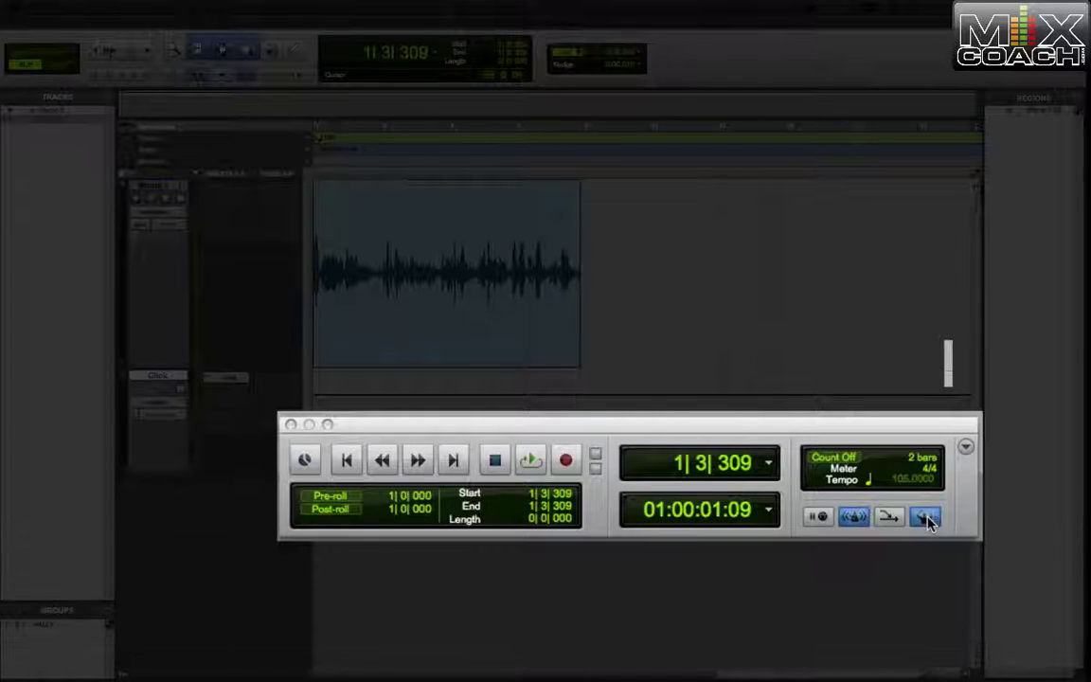
click(926, 518)
click(899, 478)
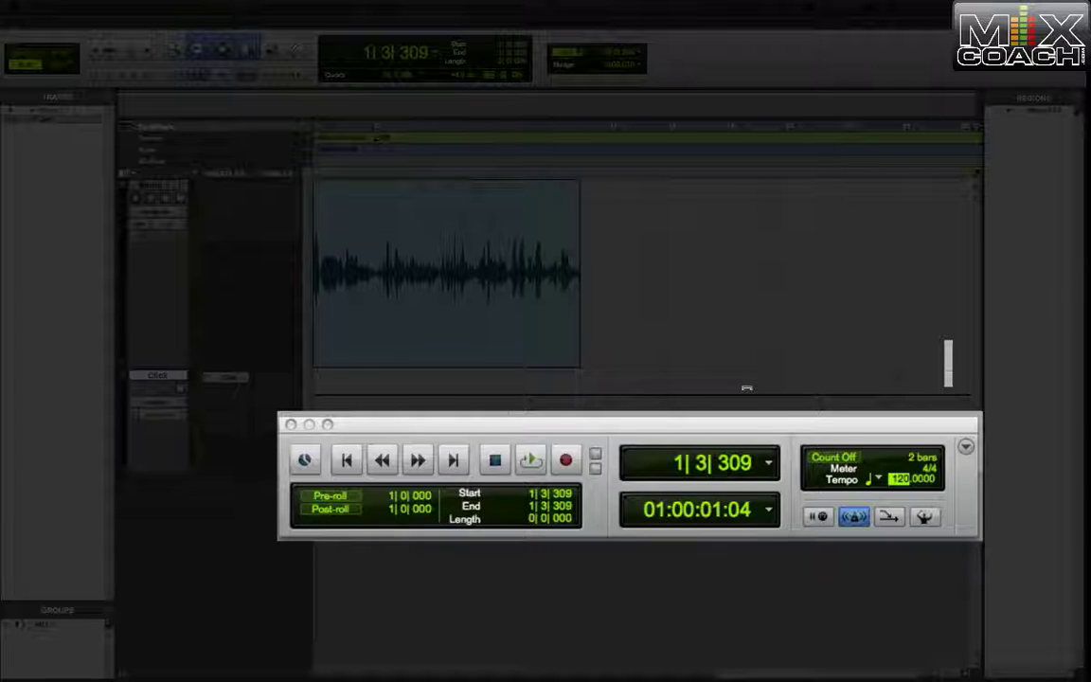
Step: Audition the memo, mute the Click track, and play it again without the click
key(space)
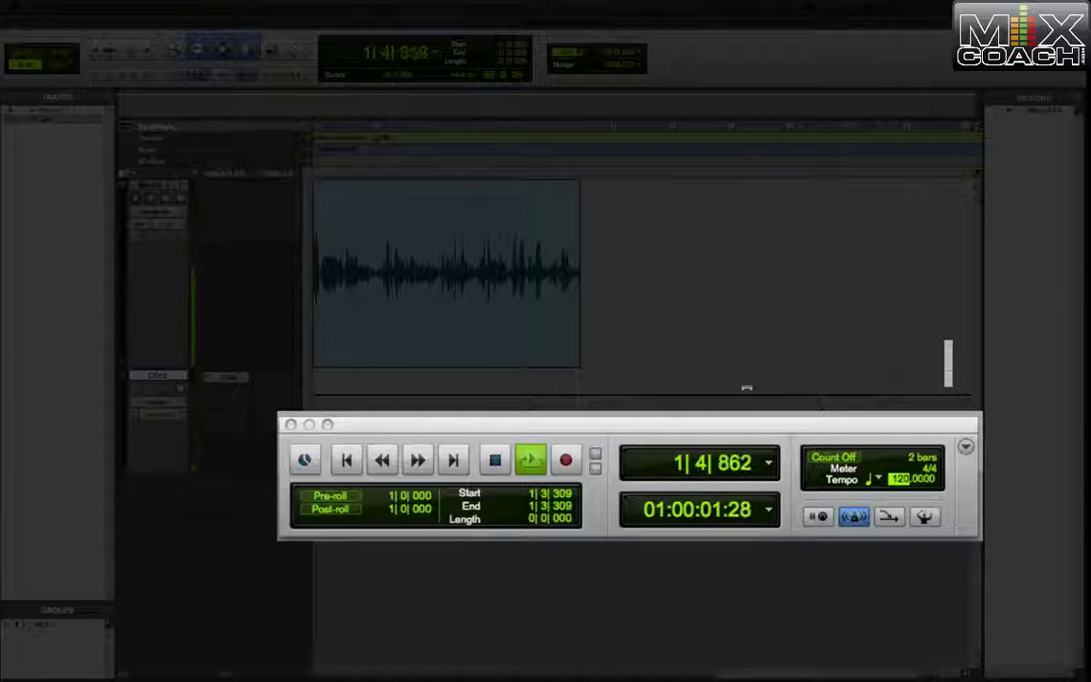
key(space)
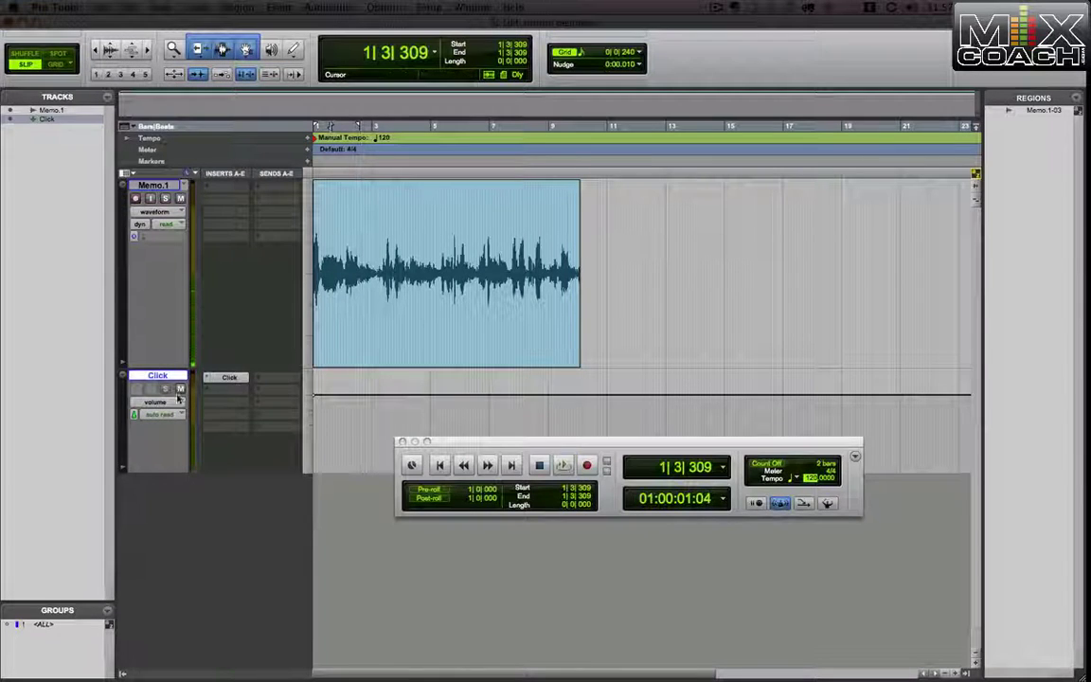
click(180, 388)
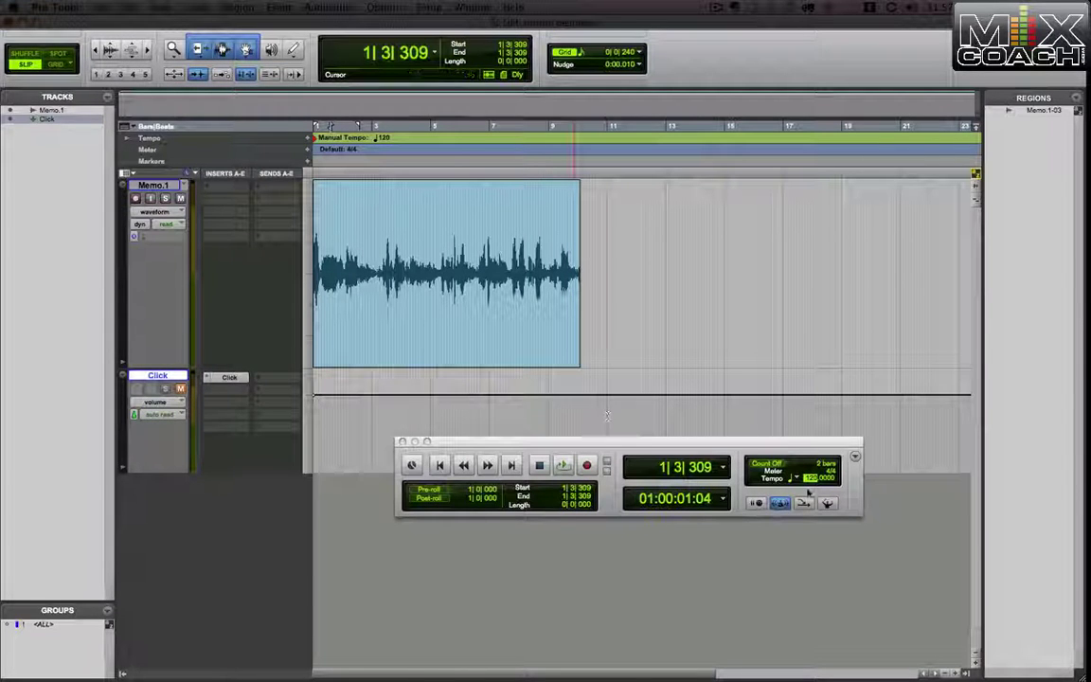
key(space)
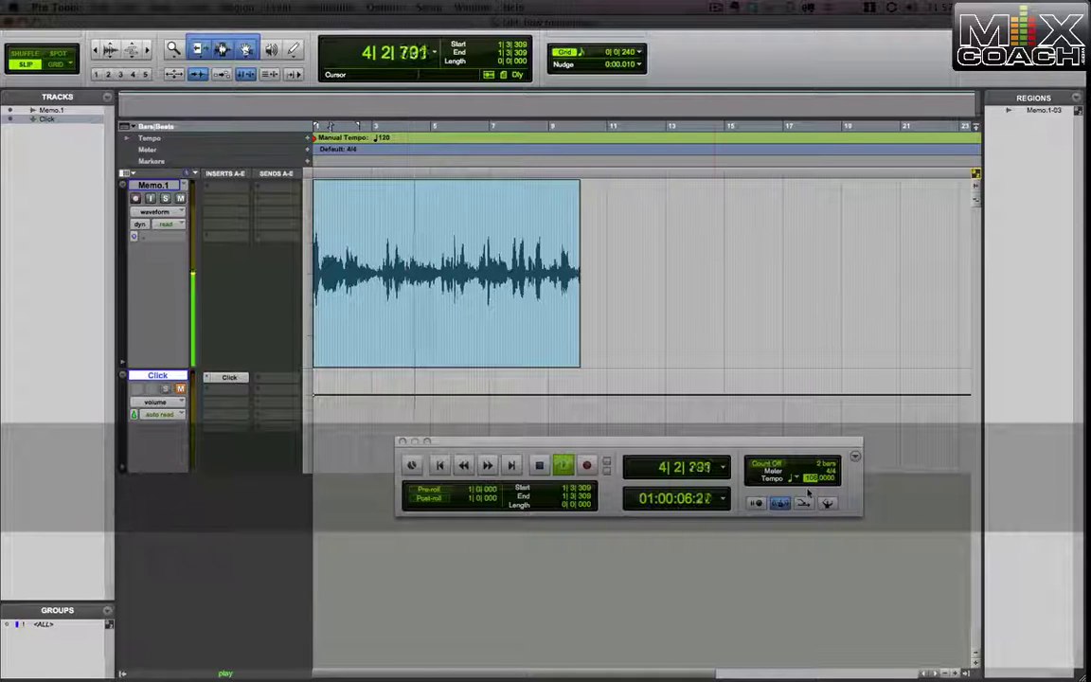
key(space)
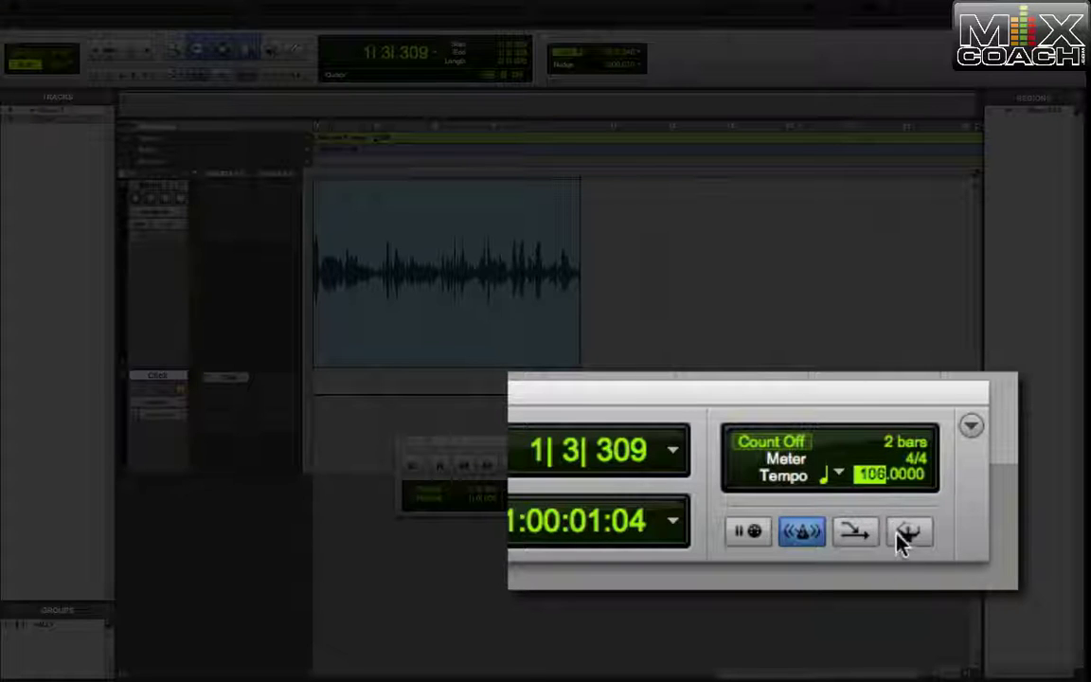
Step: Re-enable the Conductor and change the bar 1 tempo marker from 105 to 106 BPM
click(906, 537)
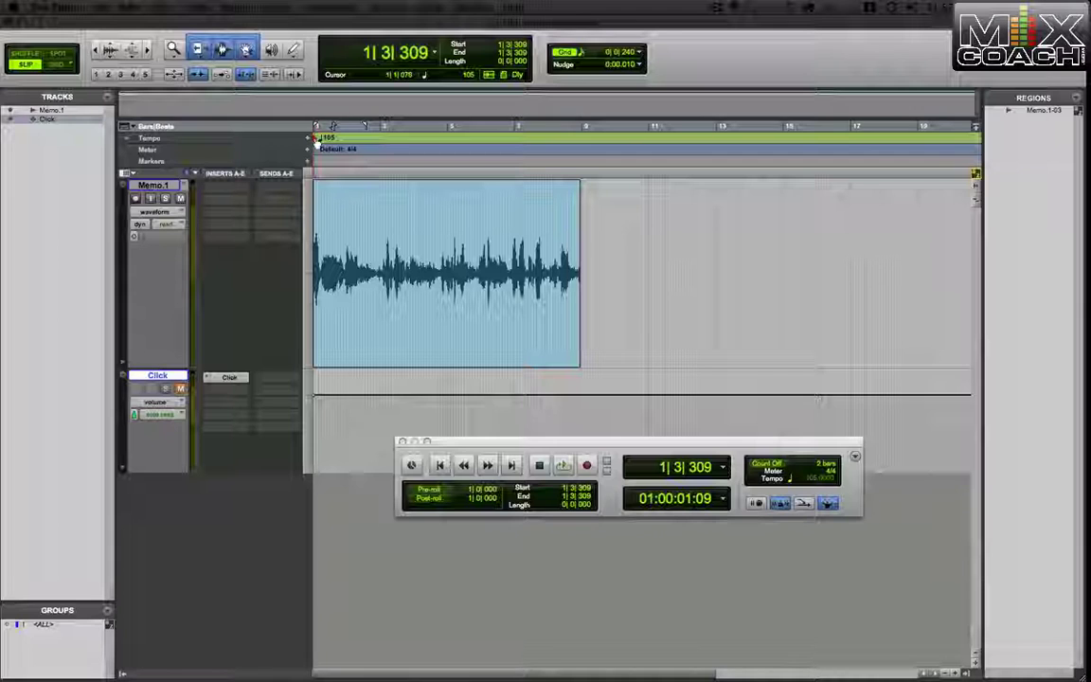
double_click(319, 137)
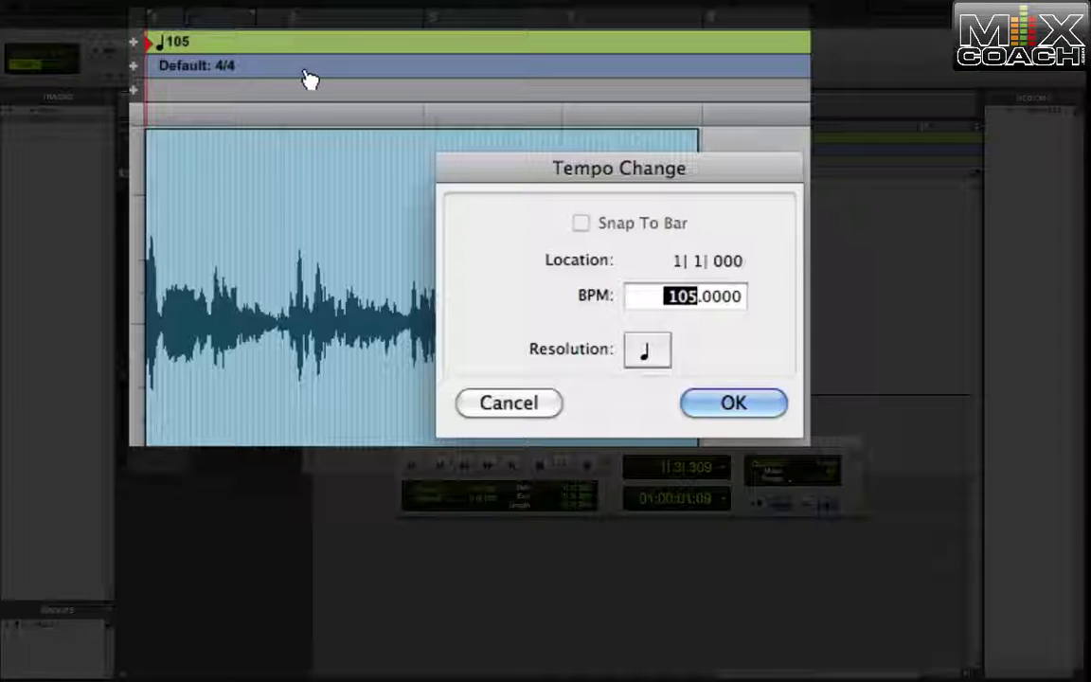
text(106)
key(Return)
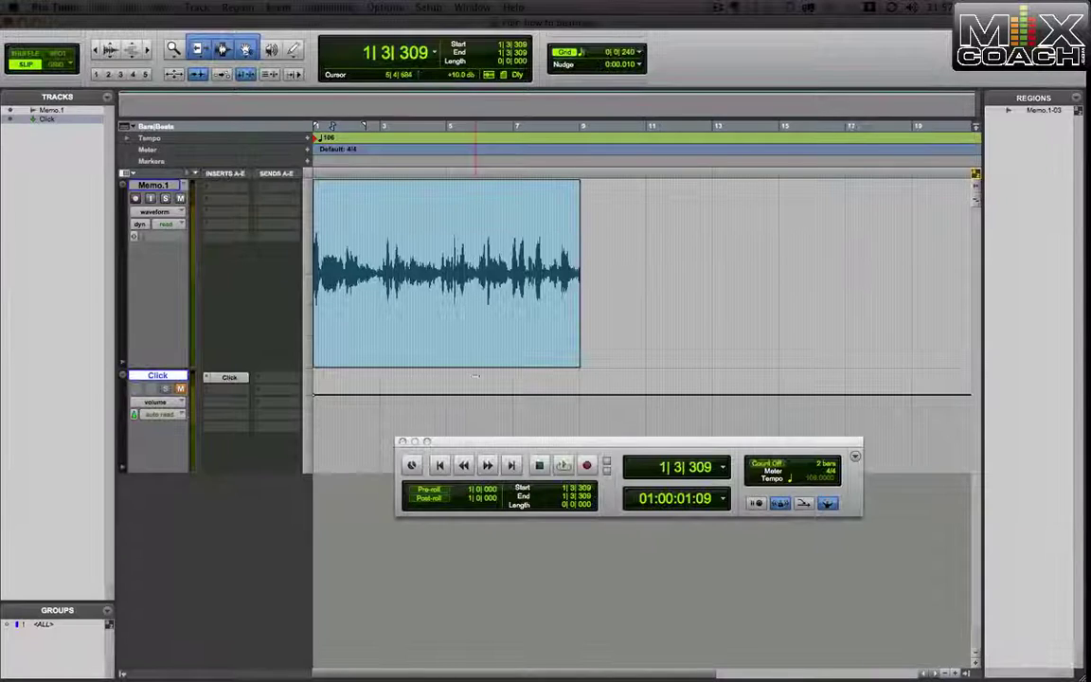
key(super+bracketright)
key(super+bracketright)
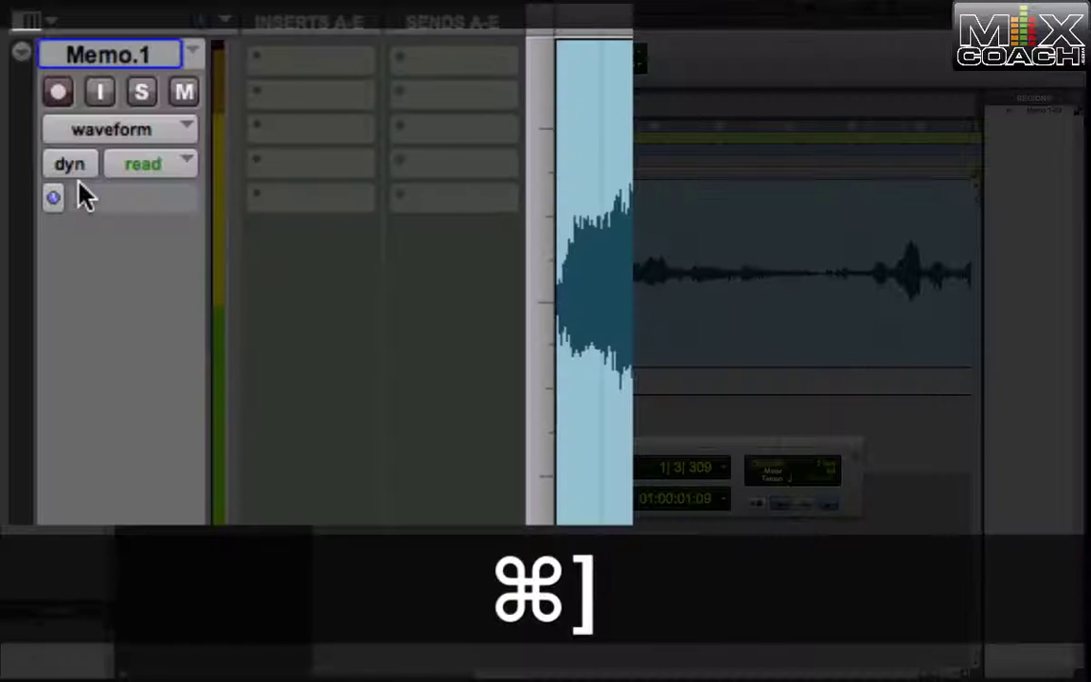
Step: Set Memo.1's Elastic Audio plug-in to Polyphonic and return to the session start
click(80, 188)
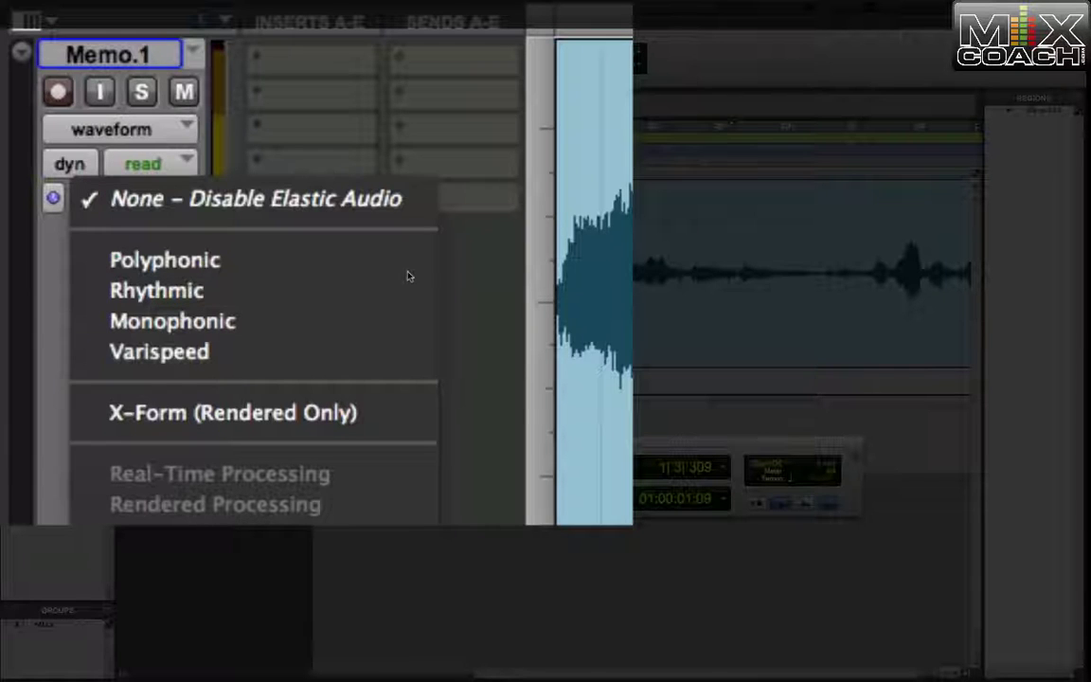
click(212, 258)
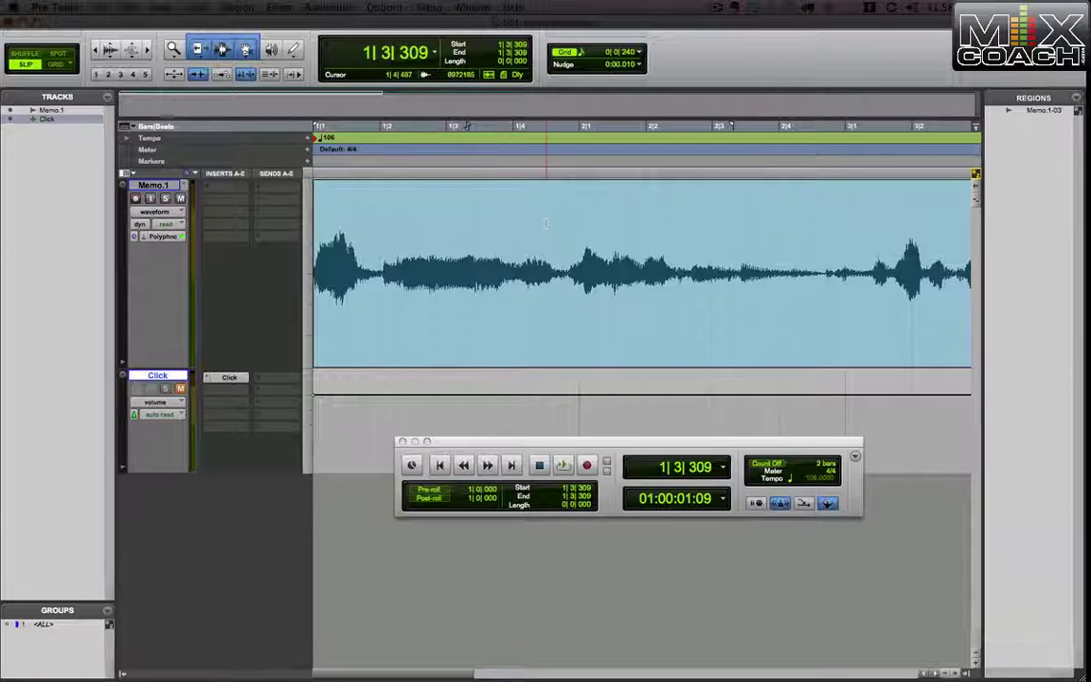
click(499, 218)
key(Return)
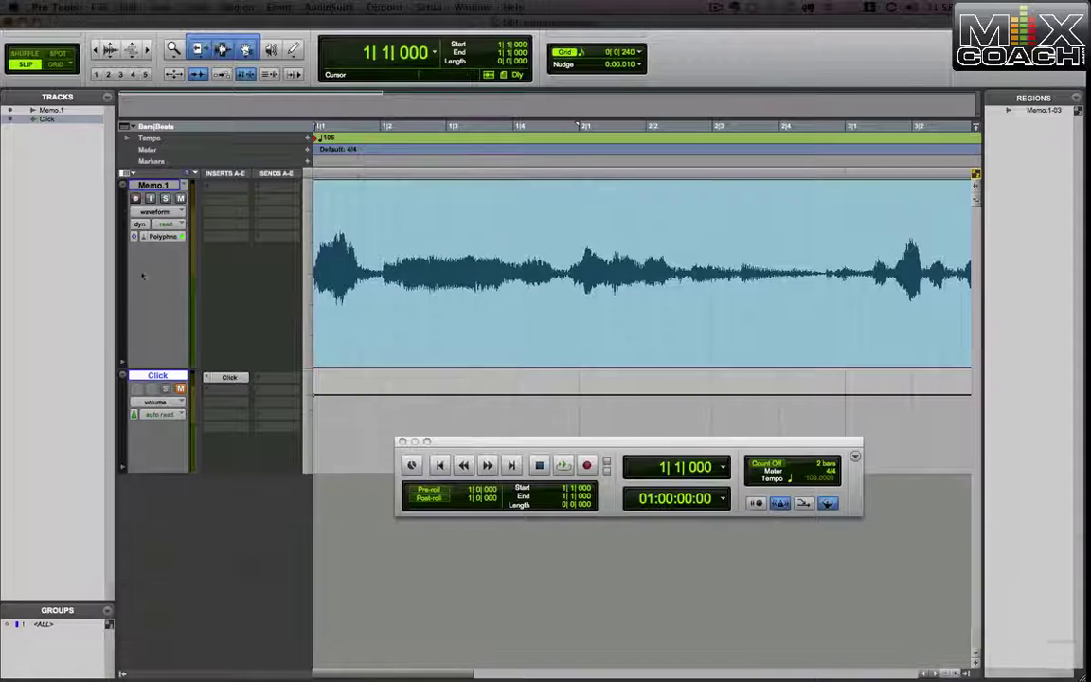
Step: Switch Memo.1 to Warp view and zoom in and out to inspect the memo
click(151, 210)
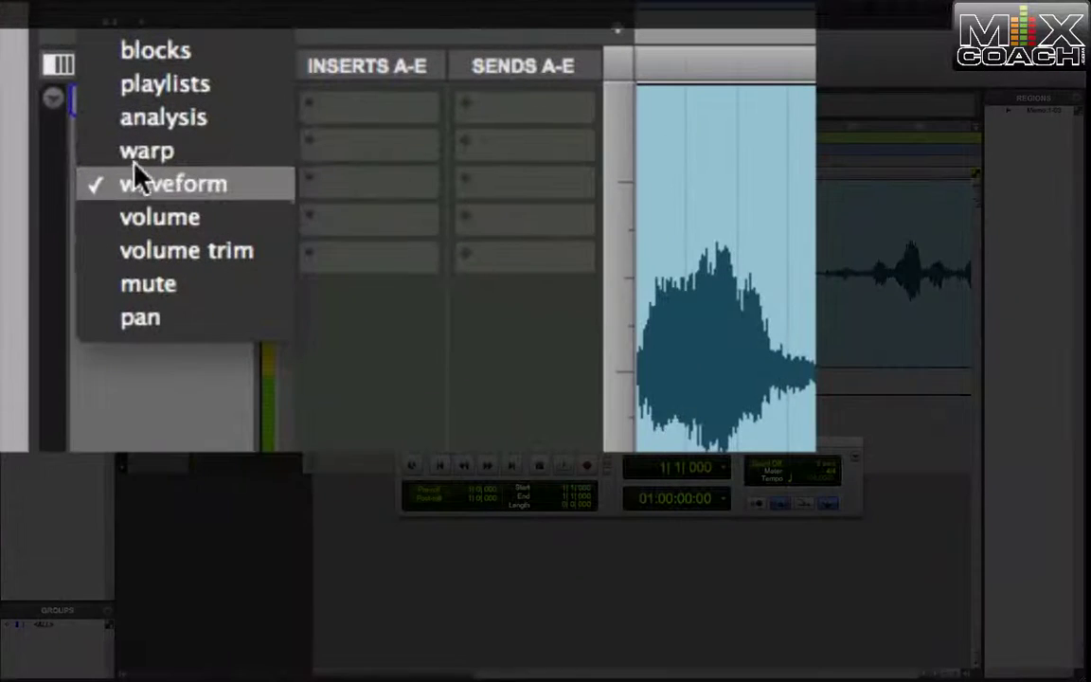
click(136, 153)
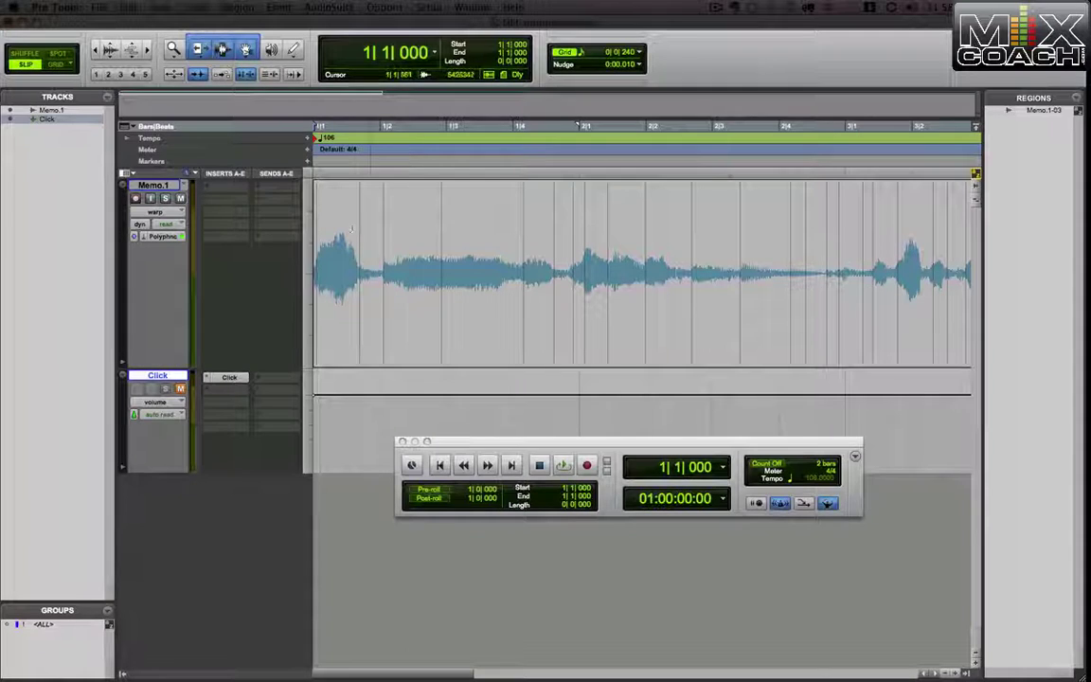
key(super+bracketright)
key(super+bracketright)
key(super+bracketright)
key(super+bracketright)
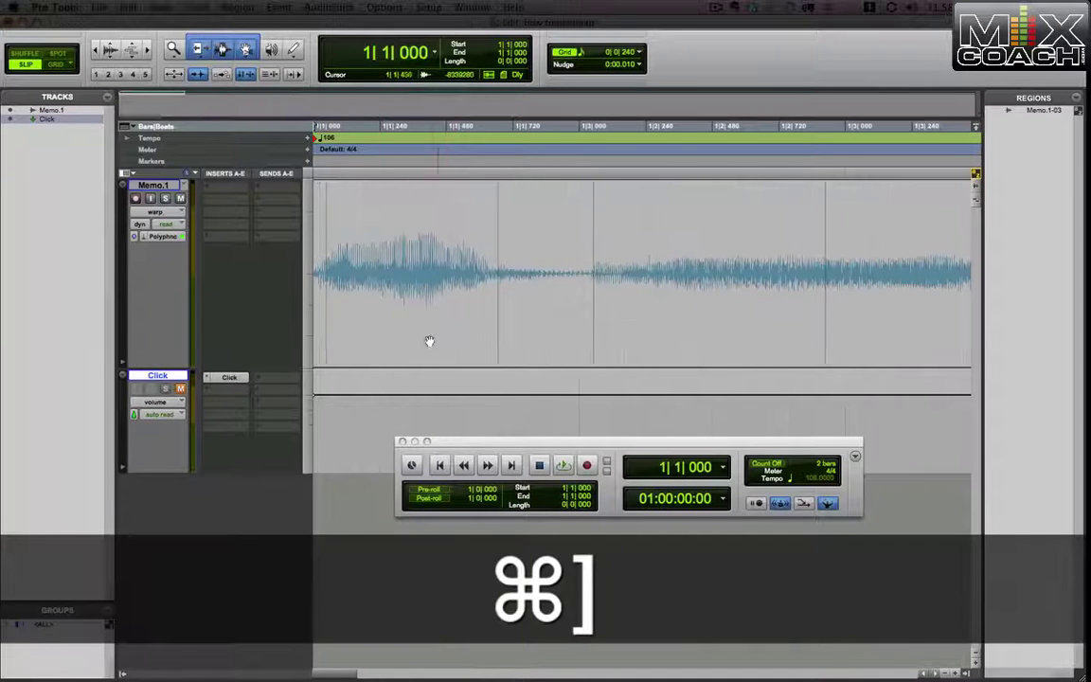
key(super+bracketright)
key(super+bracketright)
key(super+bracketright)
key(super+bracketright)
key(super+bracketright)
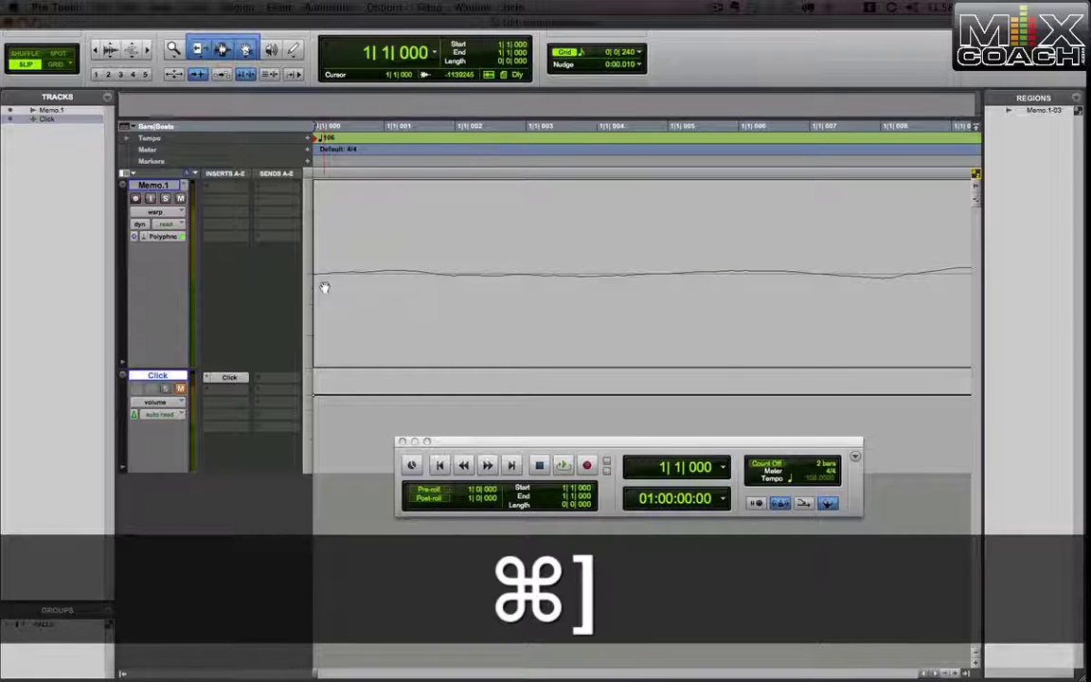
key(ctrl)
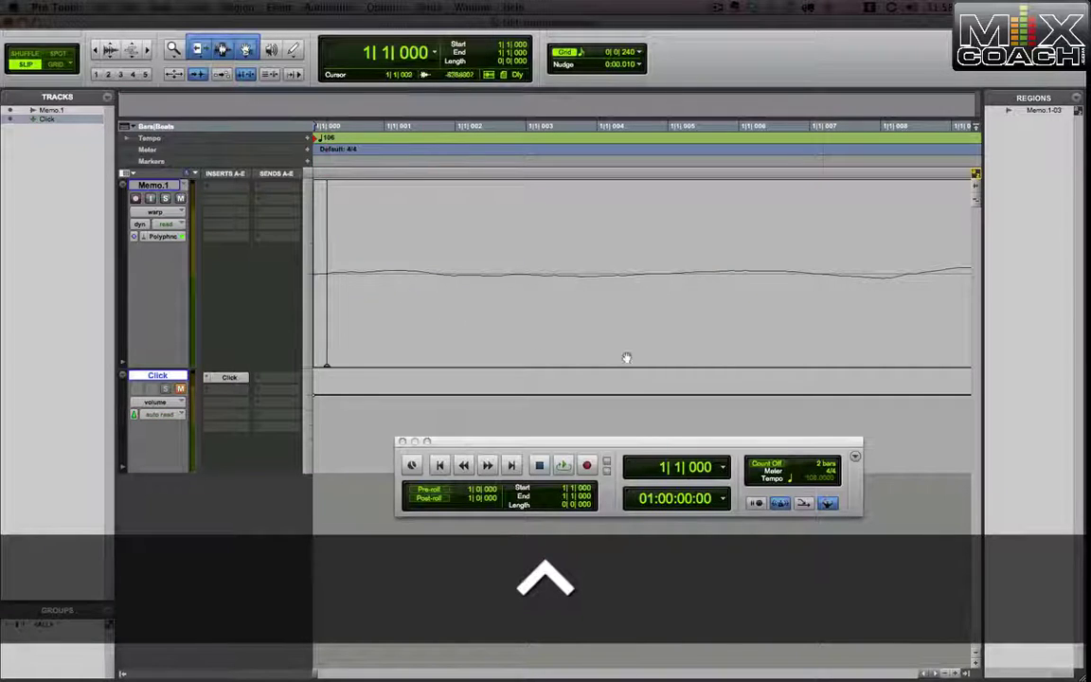
key(super+bracketleft)
key(super+bracketleft)
key(super+bracketleft)
key(super+bracketleft)
key(super+bracketleft)
key(super+bracketleft)
key(super+bracketleft)
key(super+bracketleft)
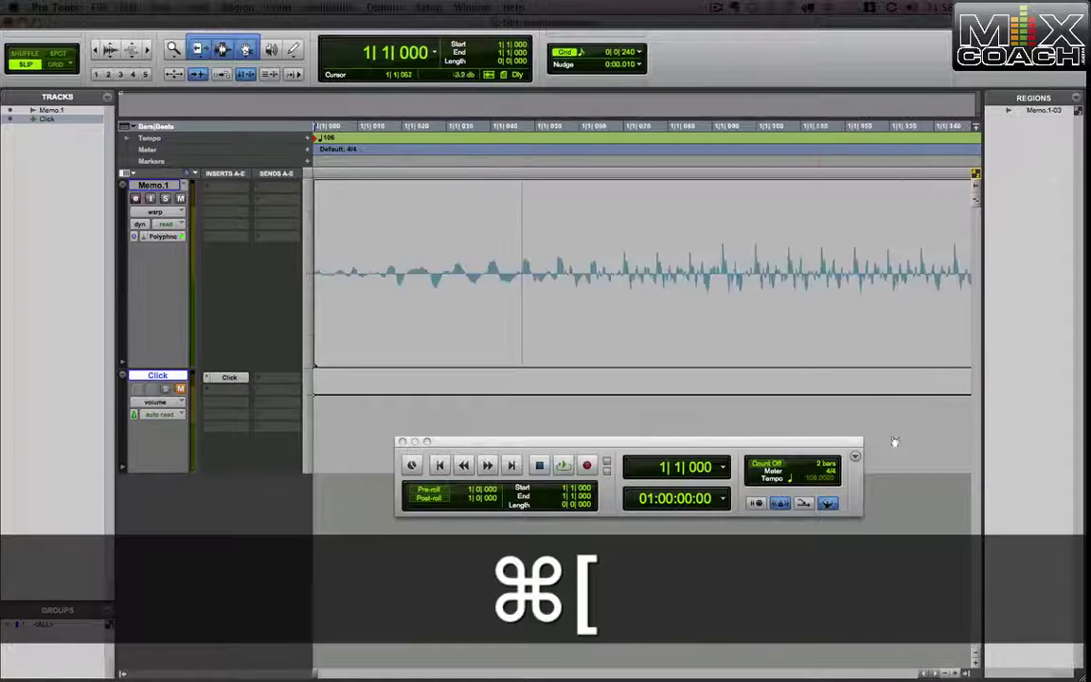
key(super+bracketleft)
key(super+bracketleft)
key(super+bracketleft)
key(super+bracketleft)
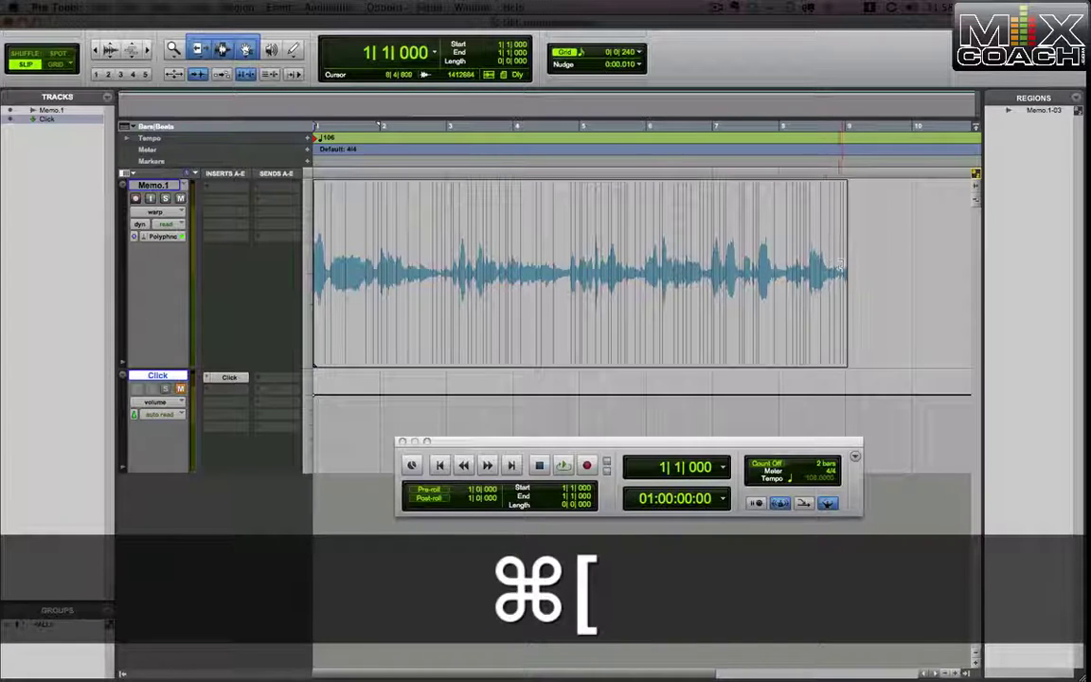
Step: Add a warp marker near the Memo.1 region's end at 8|4|603
click(840, 275)
key(super+bracketright)
key(super+bracketright)
key(super+bracketright)
key(super+bracketright)
key(super+bracketright)
key(super+bracketright)
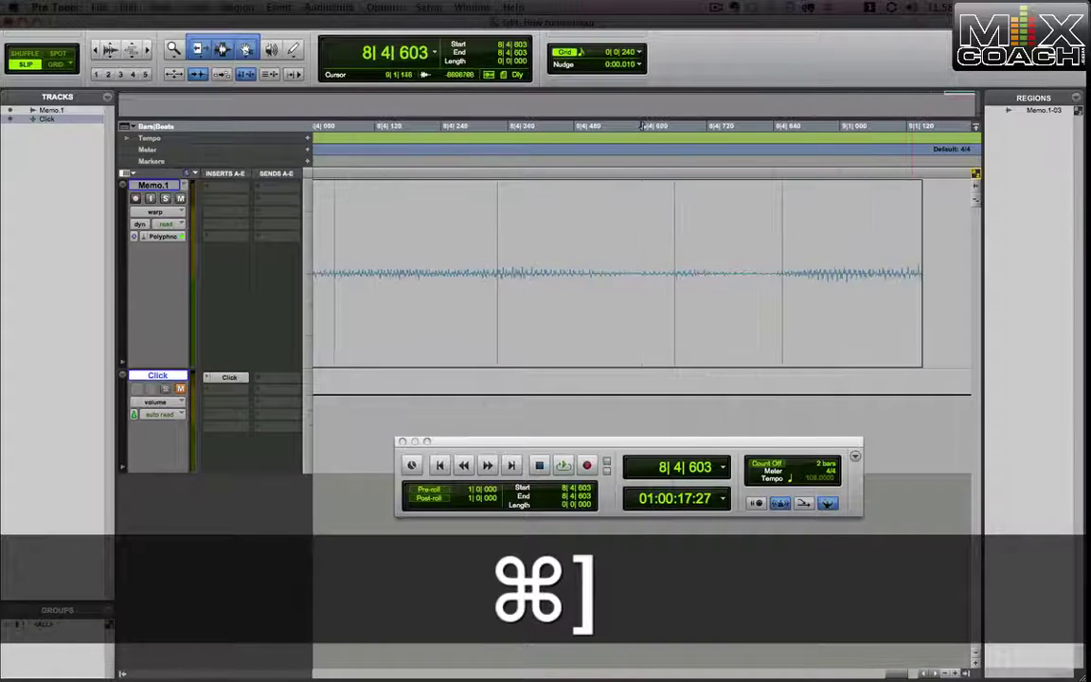
key(ctrl)
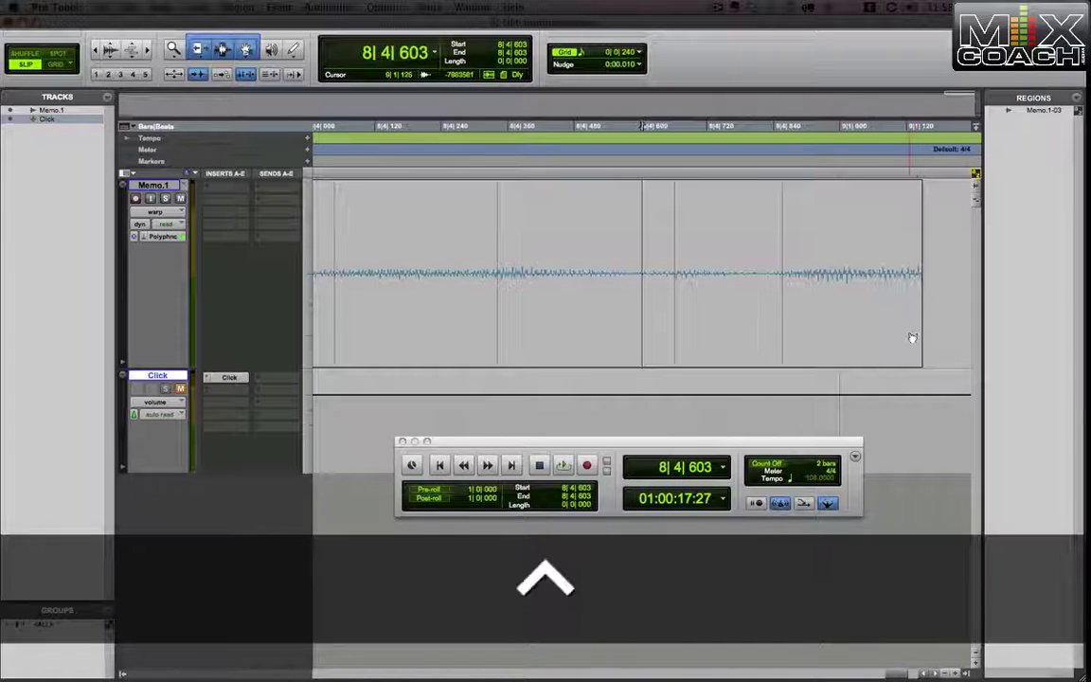
Step: Undo the last warp change, then add a warp marker and trial-stretch the memo toward a bar line
key(super+z)
key(super+bracketleft)
key(super+bracketleft)
key(super+bracketleft)
key(super+bracketleft)
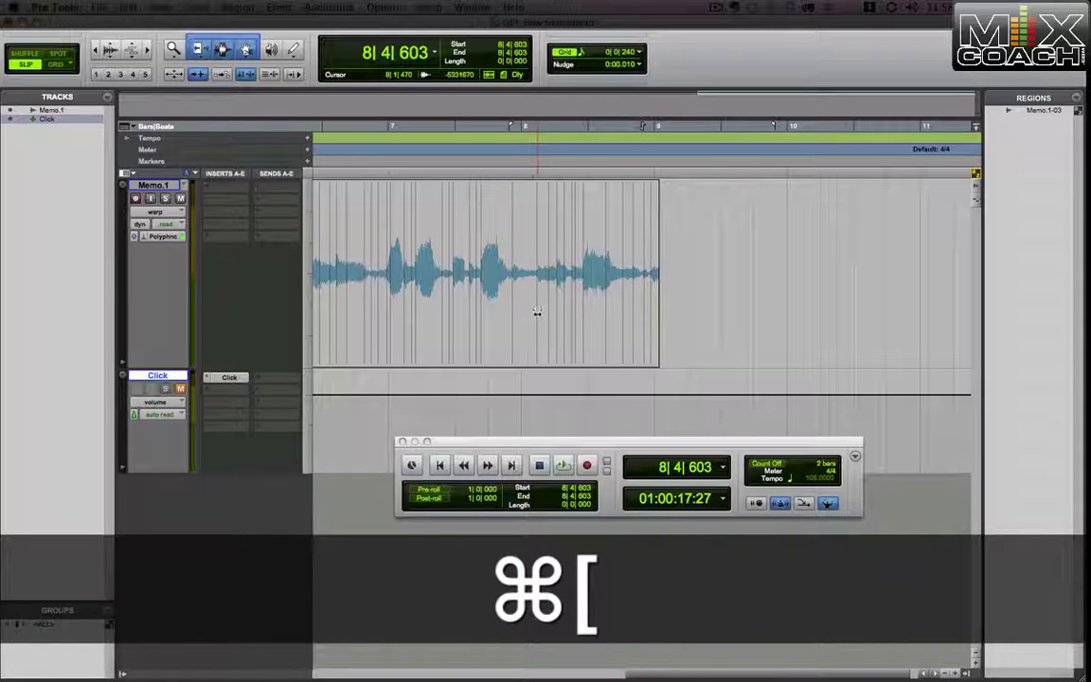
drag(536, 312, 580, 307)
click(556, 318)
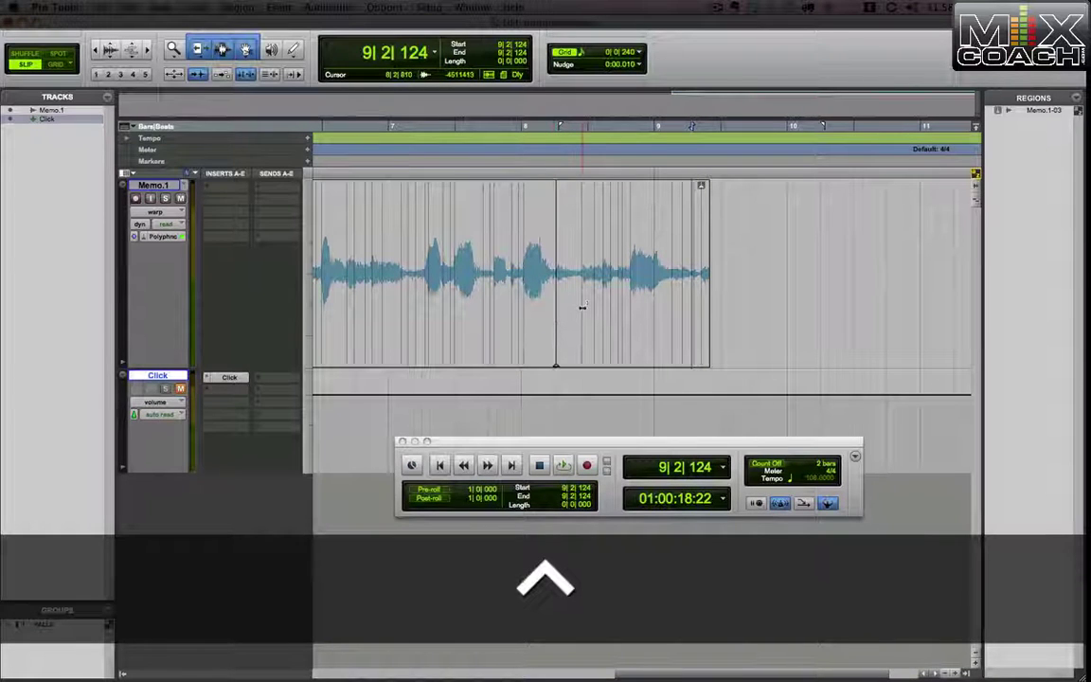
drag(580, 307, 606, 312)
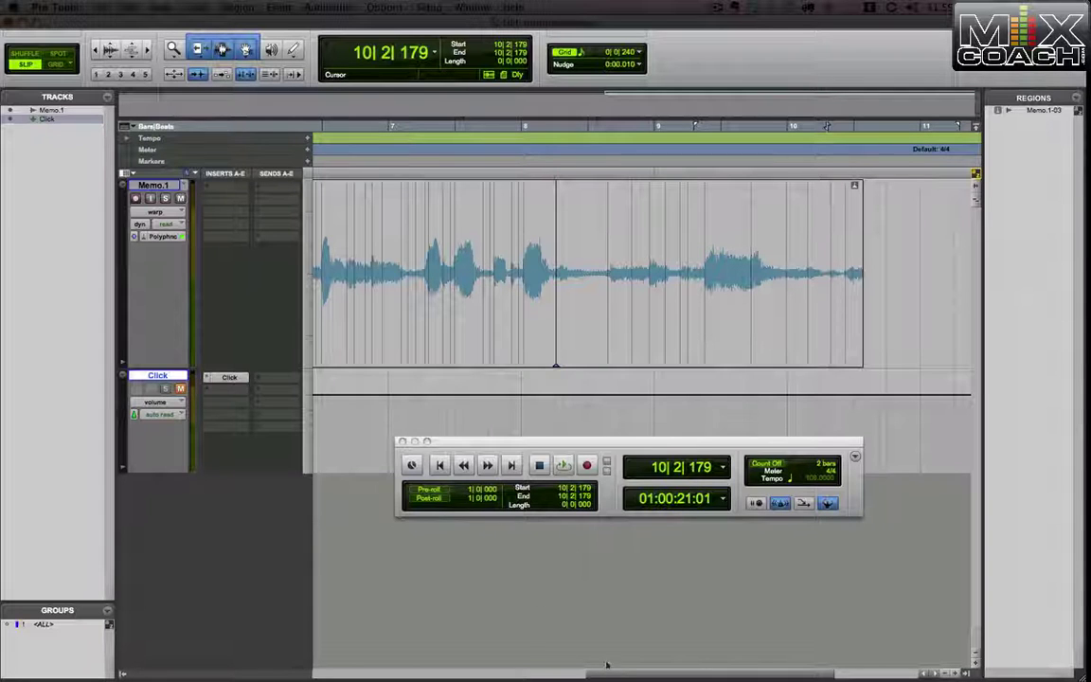
drag(611, 672, 336, 673)
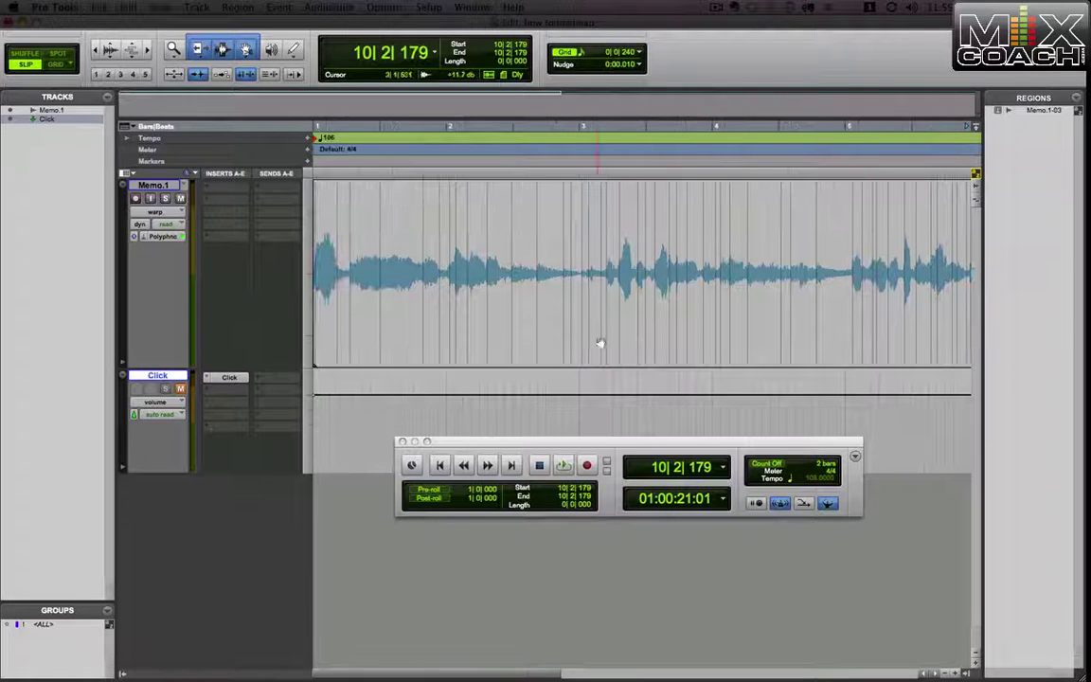
mouse_move(618, 326)
mouse_down()
mouse_move(558, 328)
mouse_move(626, 334)
mouse_move(577, 335)
mouse_up()
Step: Undo the warp stretch, inspect the Memo.1 region's end, then return to 1|1|000 showing bars 1–5
key(super+z)
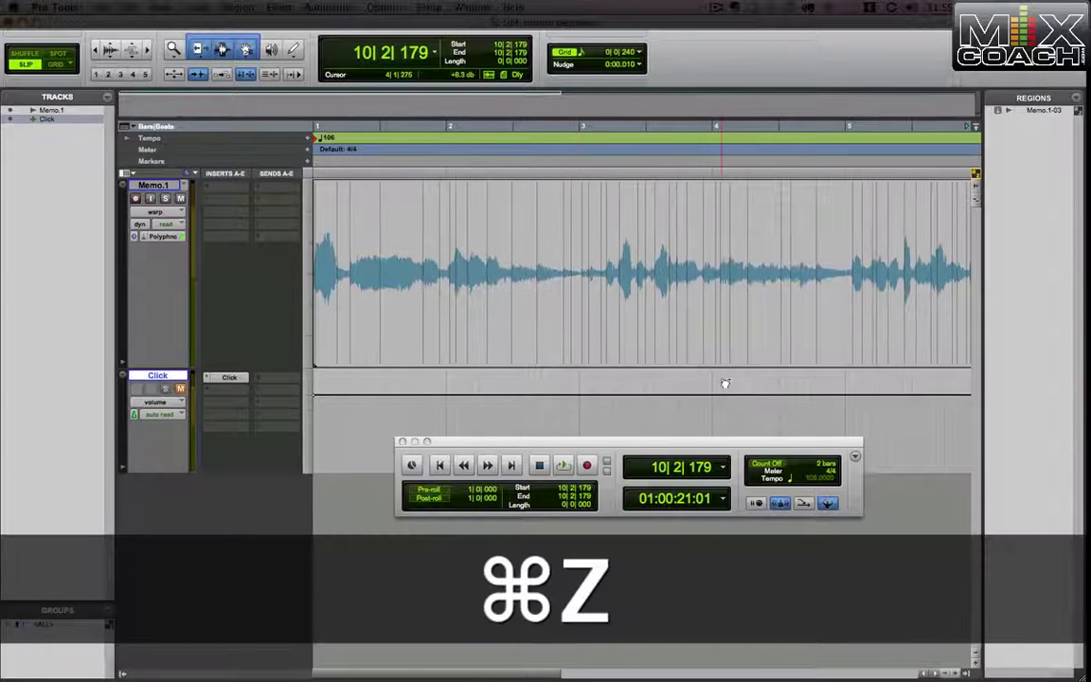
key(super+bracketleft)
key(super+bracketleft)
key(super+z)
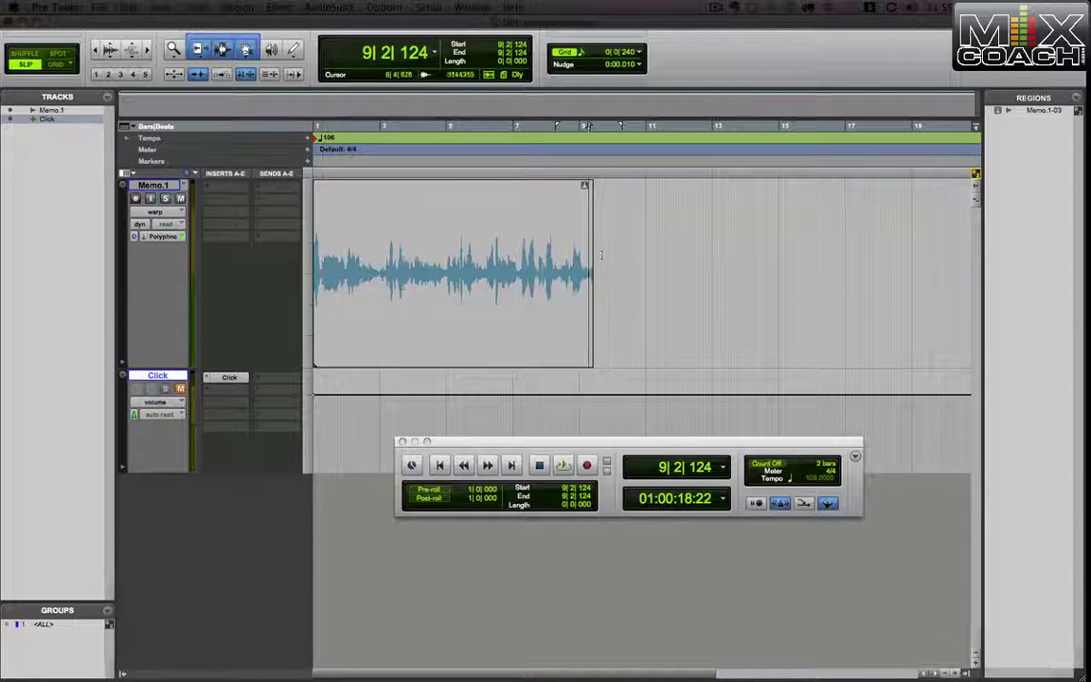
key(super+bracketright)
key(super+bracketright)
key(super+bracketright)
key(super+bracketright)
key(super+bracketright)
key(super+bracketright)
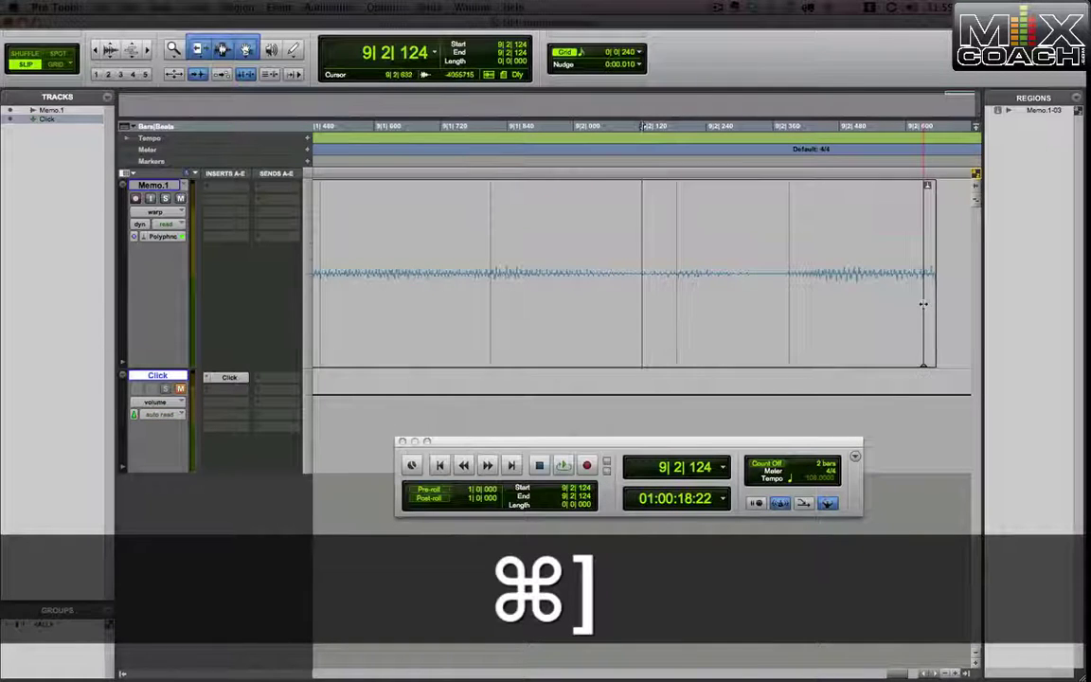
key(ctrl)
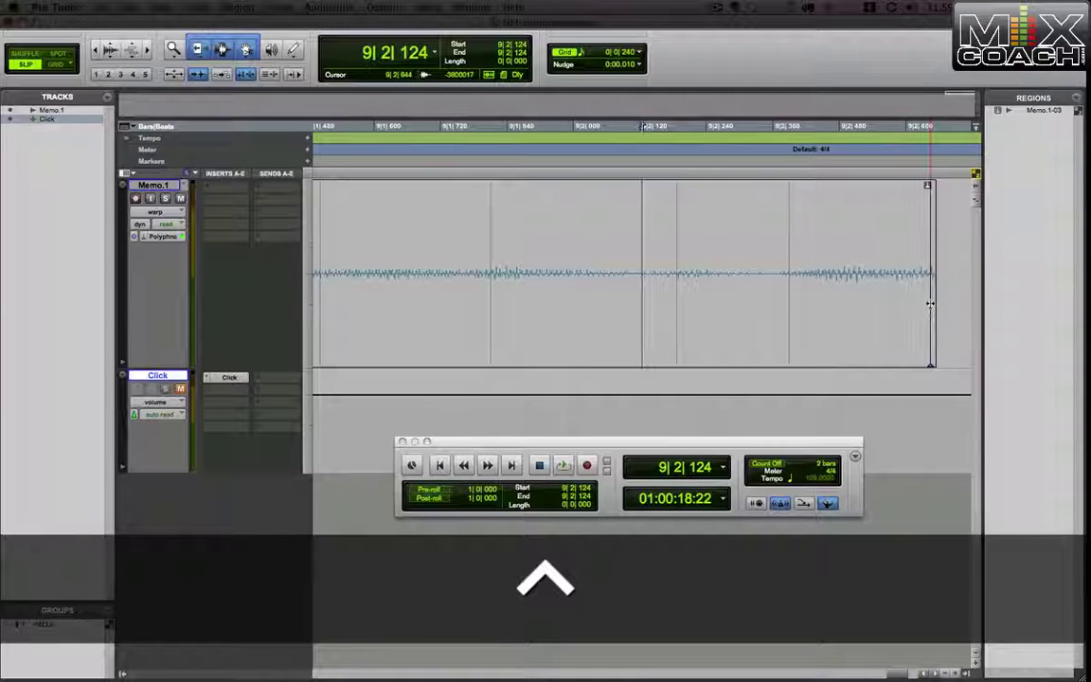
key(Return)
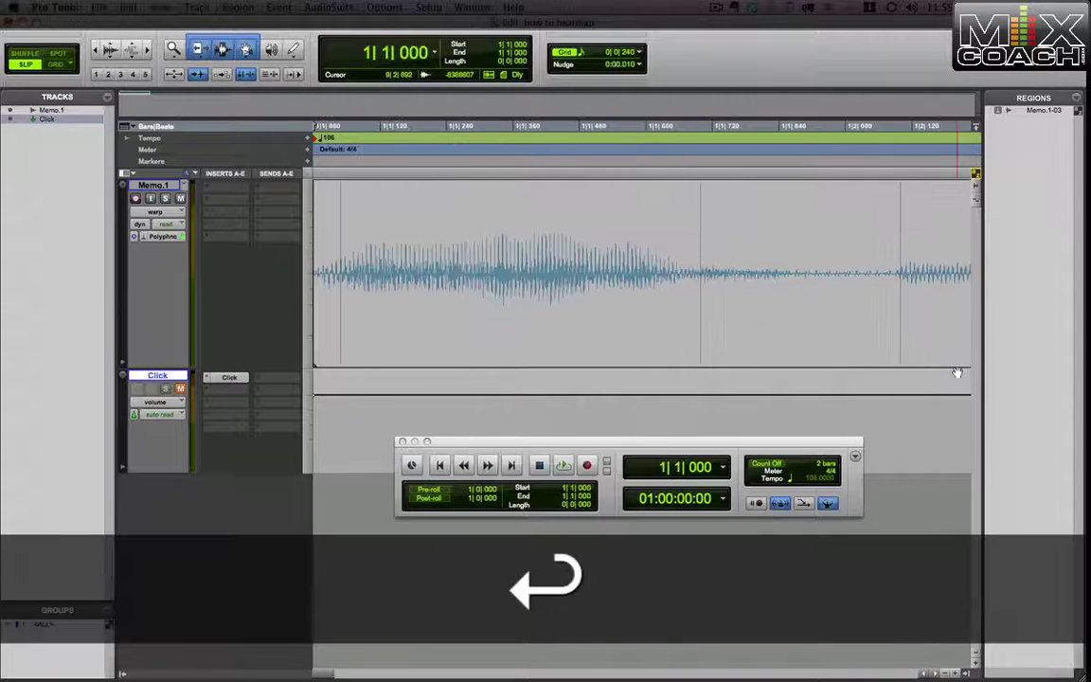
key(super+bracketleft)
key(super+bracketleft)
key(super+bracketleft)
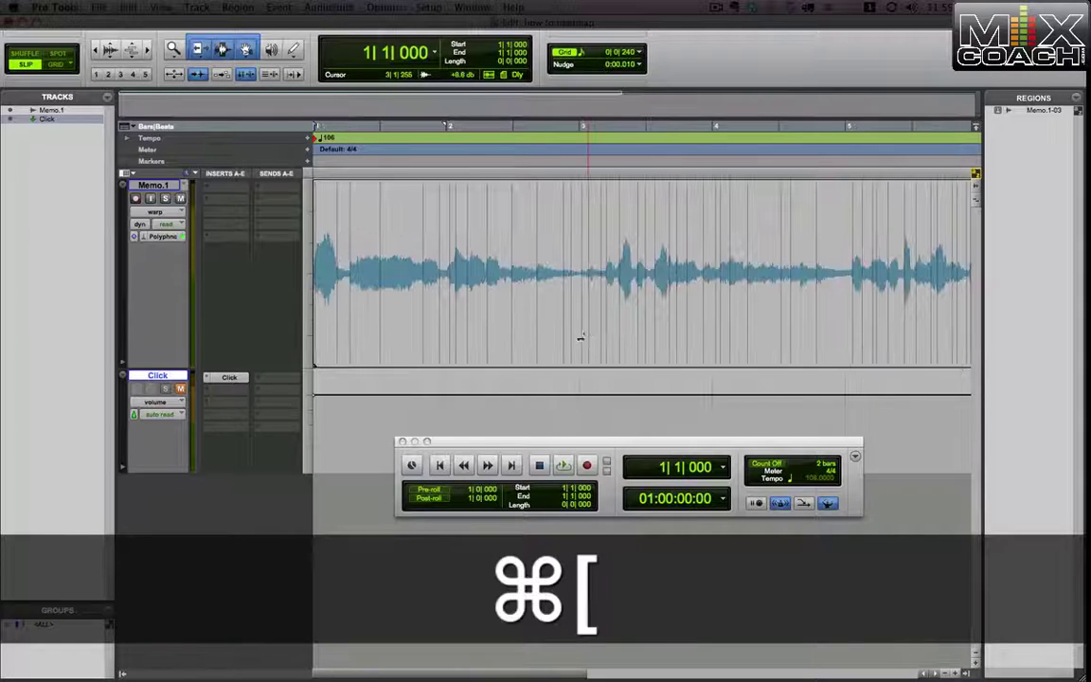
Step: Zoom to beat-level detail on the memo's opening and play the first bar from 1|1|000
click(325, 240)
key(super+bracketright)
key(super+bracketright)
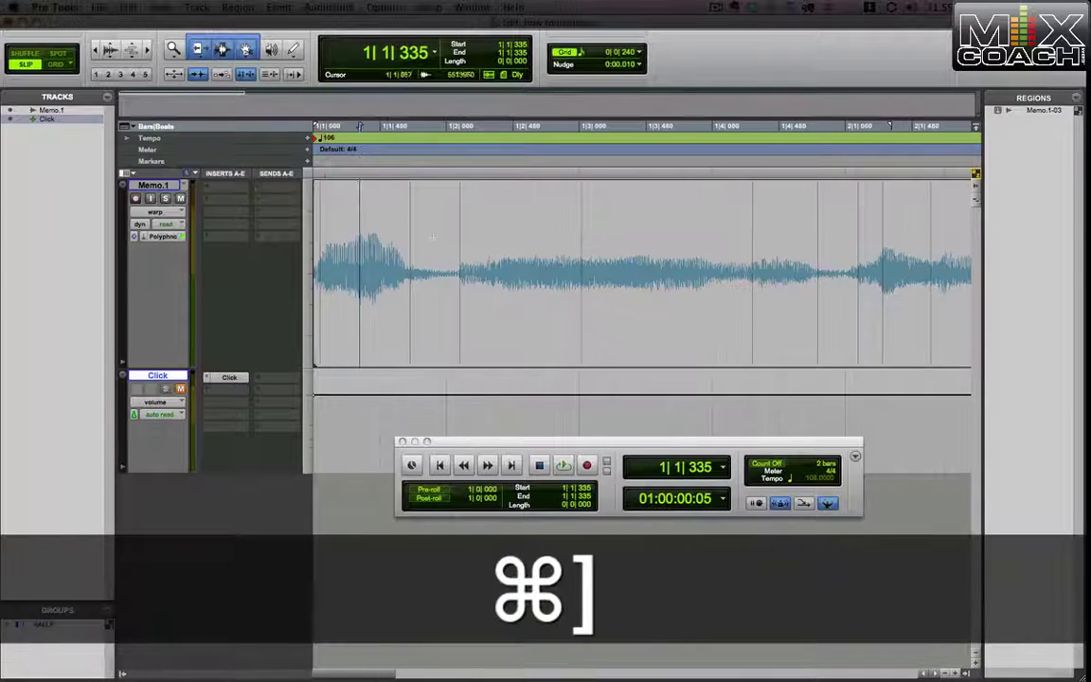
key(Return)
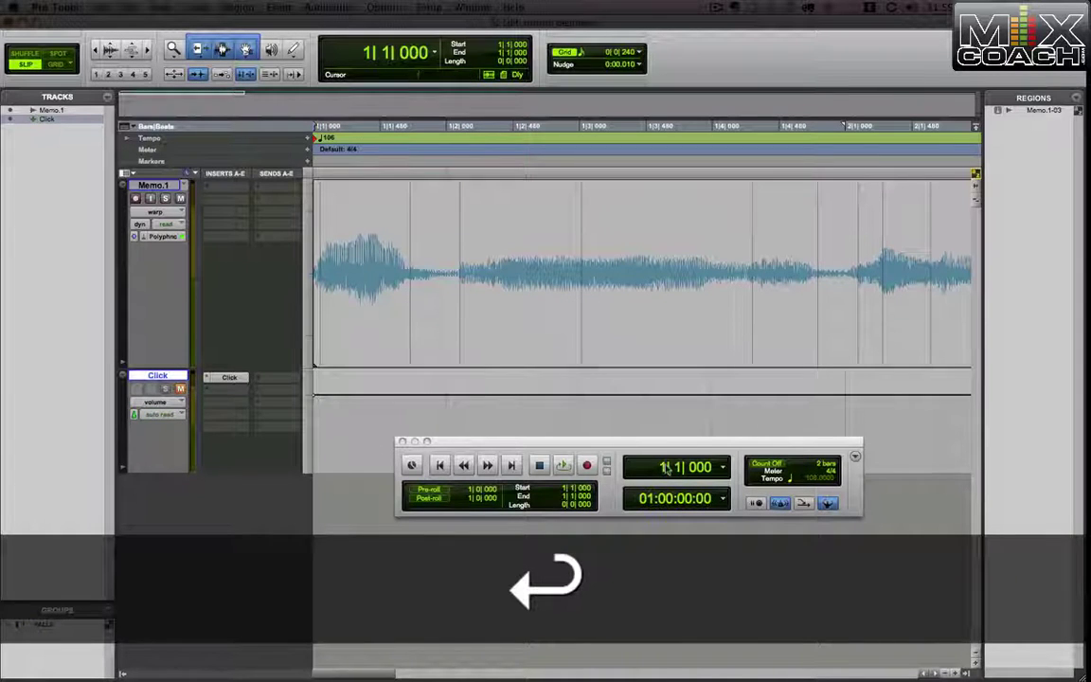
key(space)
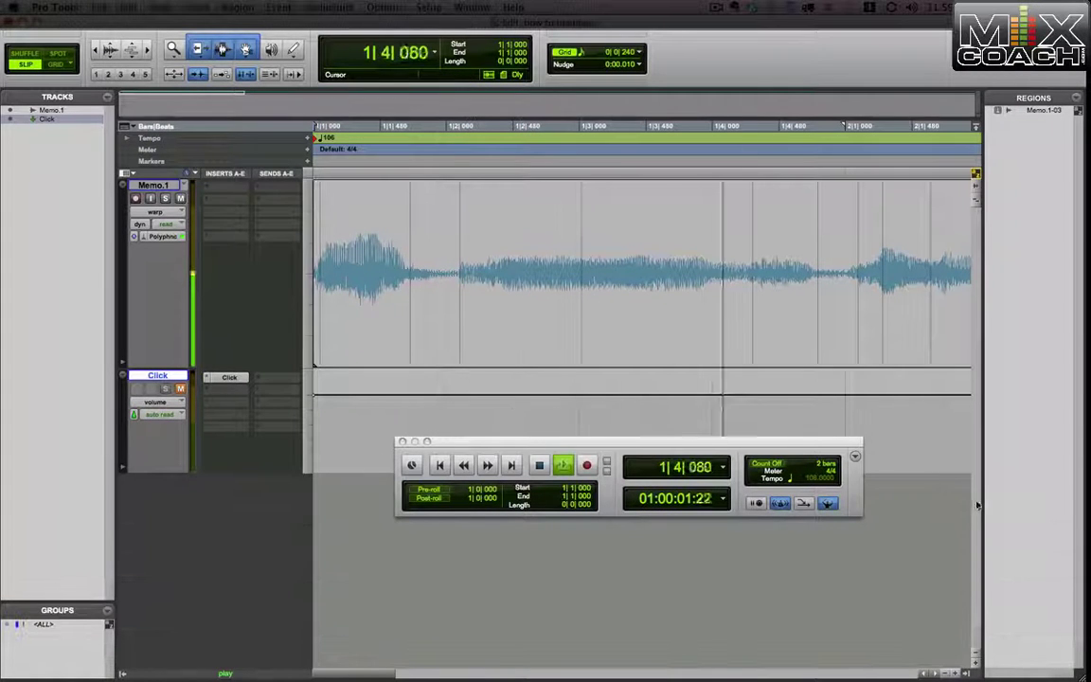
key(space)
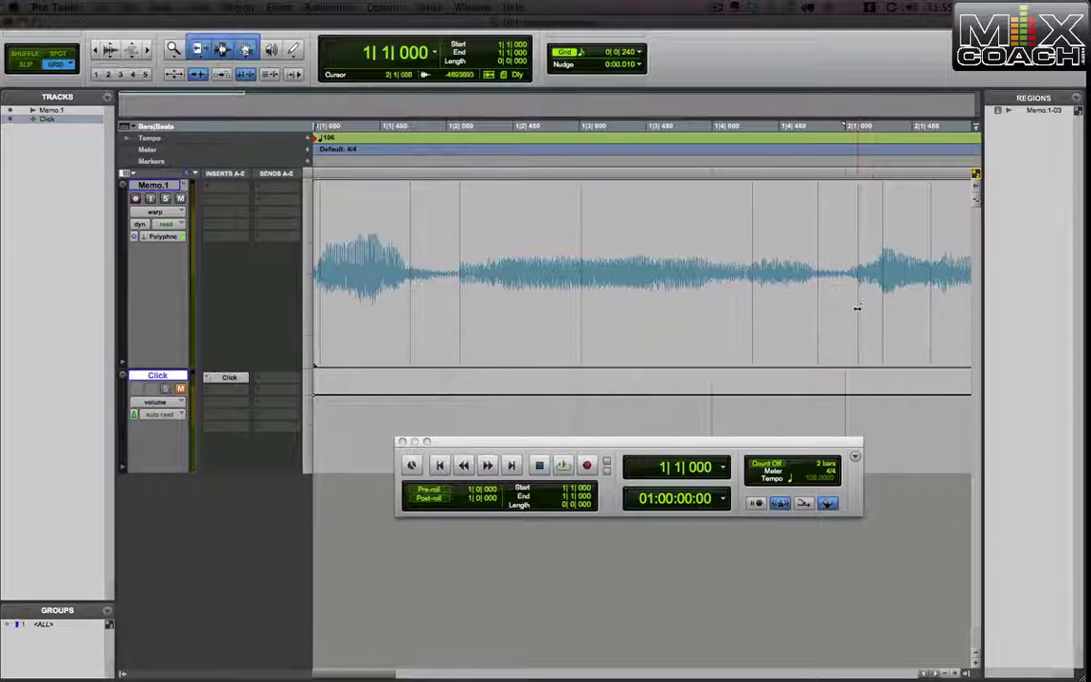
Step: Warp the memo onto the bar 2 downbeat and audition it from just before bar 2
drag(858, 308, 852, 308)
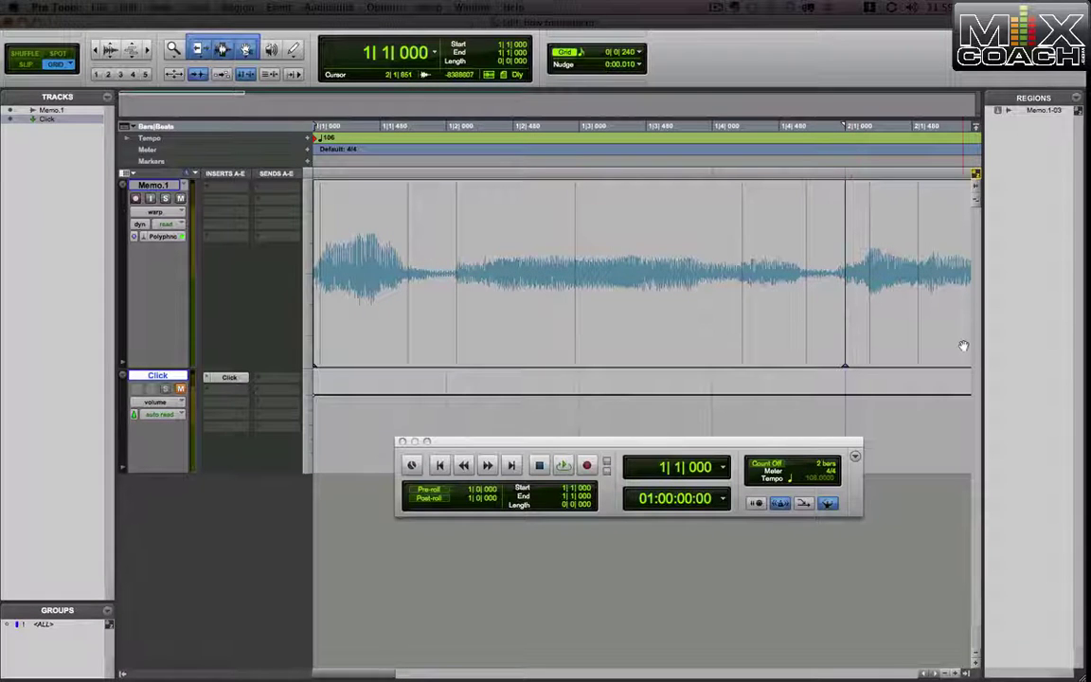
key(super+bracketleft)
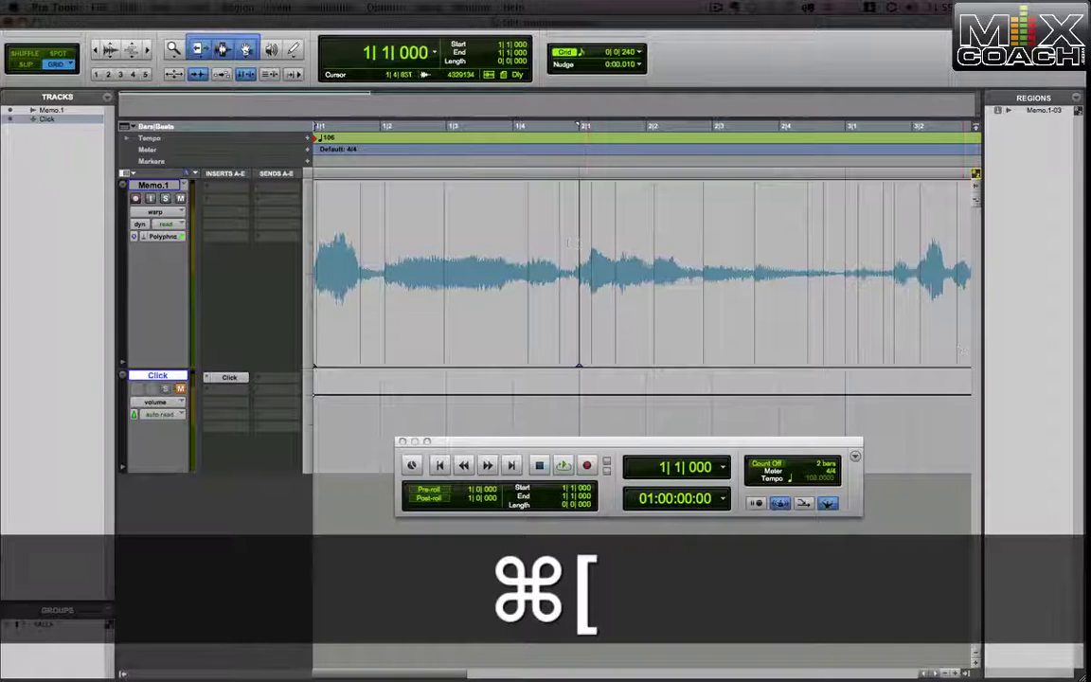
click(566, 244)
key(space)
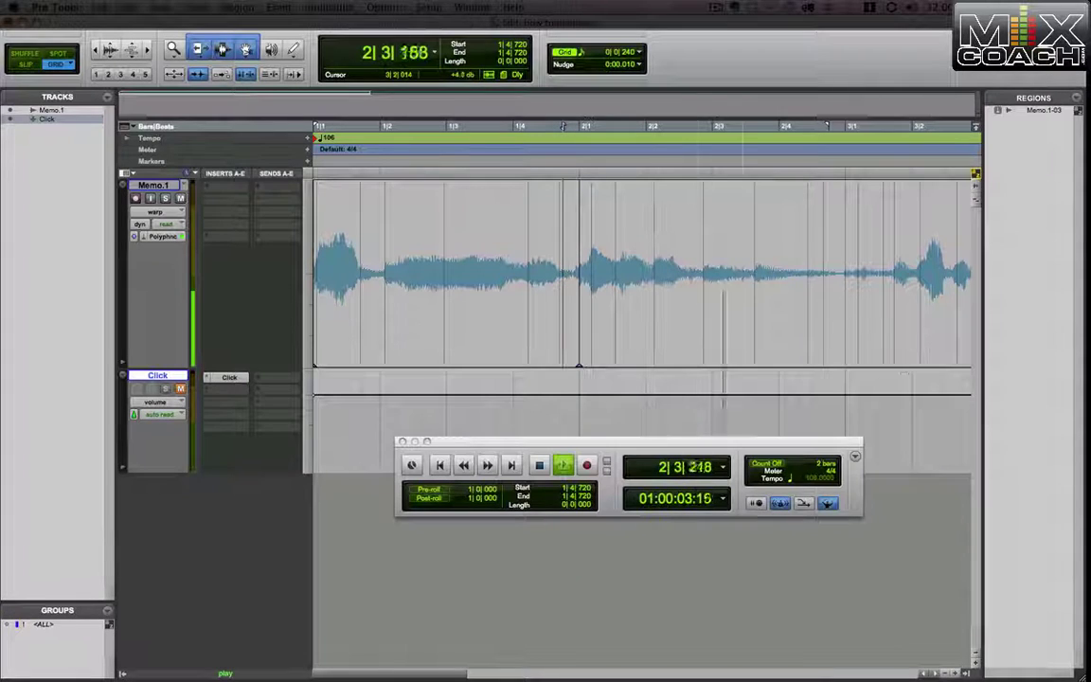
key(space)
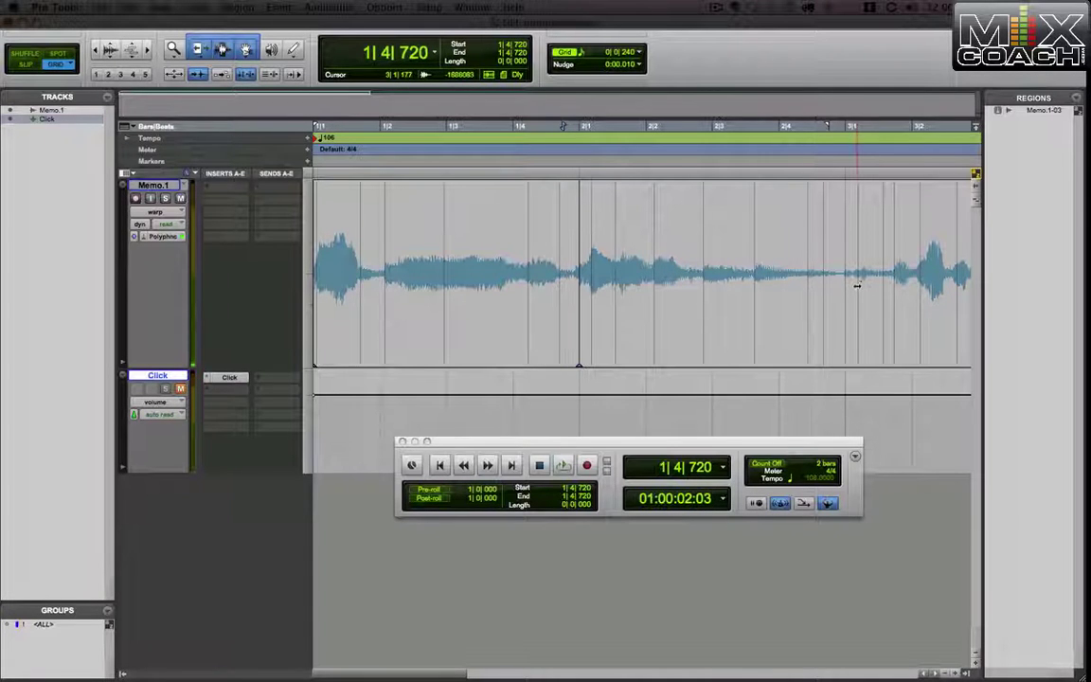
Step: Drag warp markers onto the 4|1 and 5|1 downbeats, auditioning the passage after each move
drag(856, 285, 847, 287)
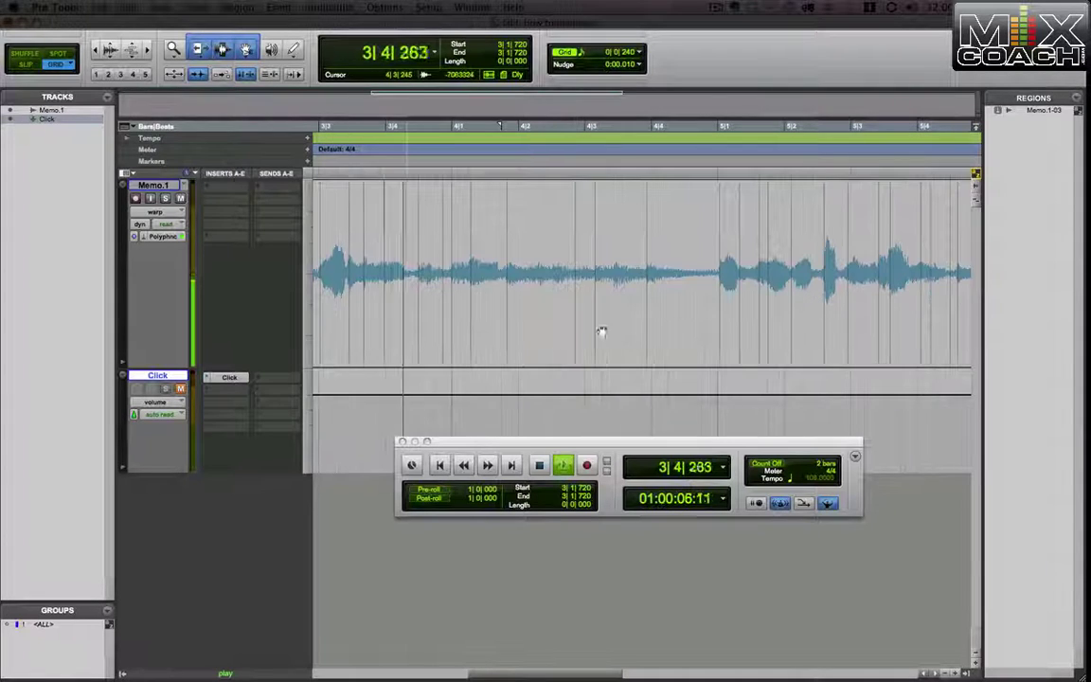
key(space)
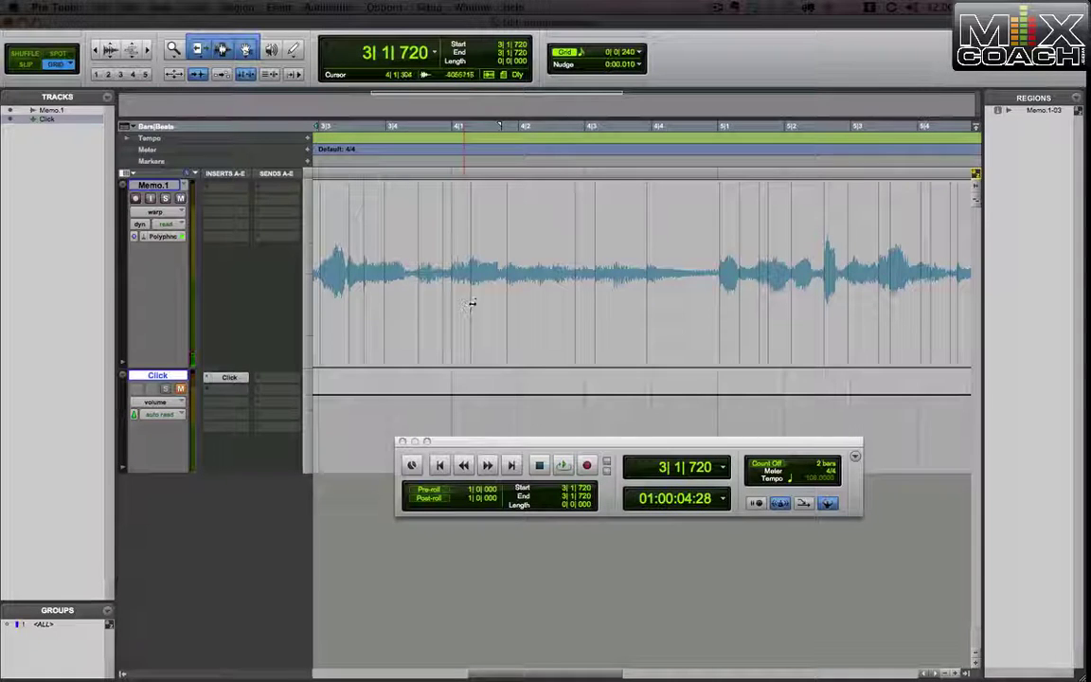
drag(471, 303, 456, 303)
key(space)
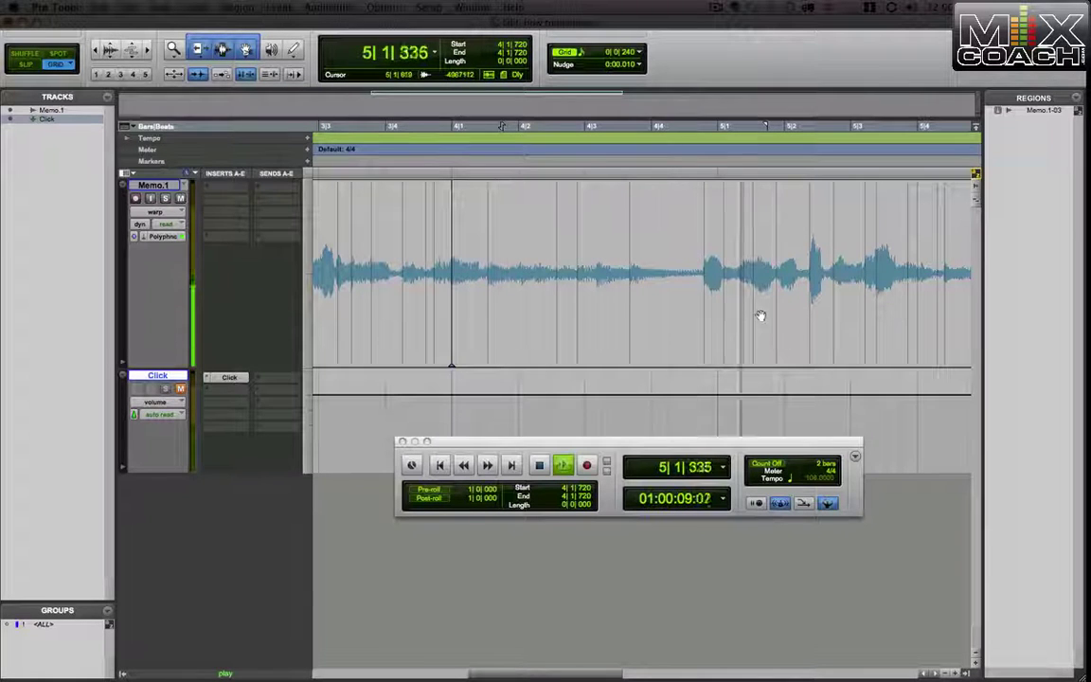
key(space)
key(space)
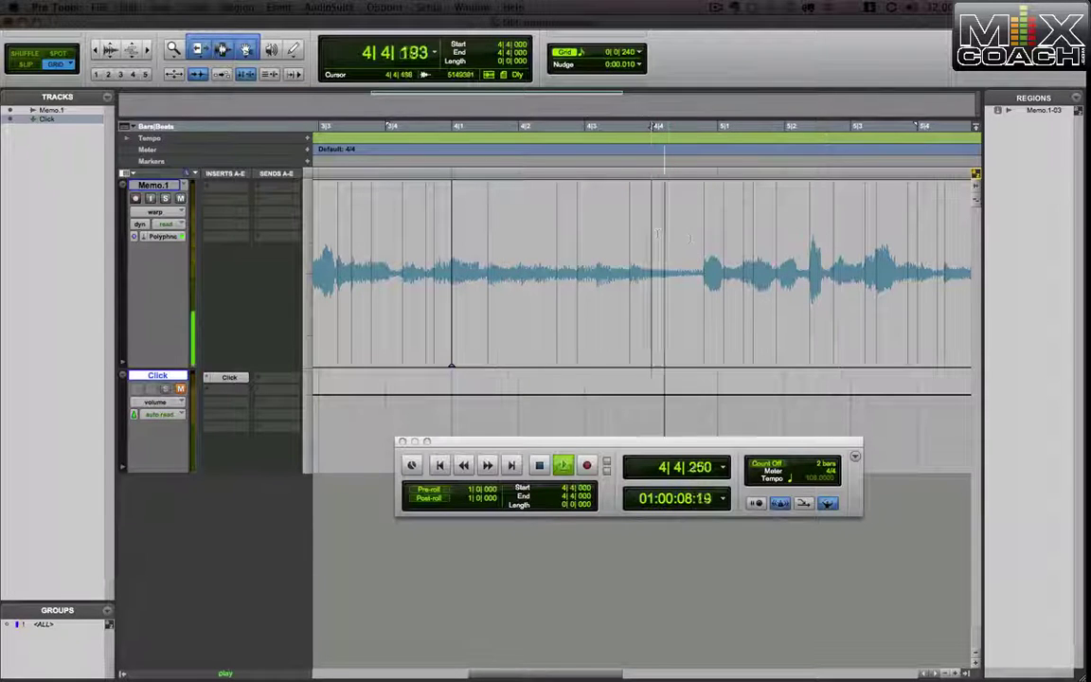
key(space)
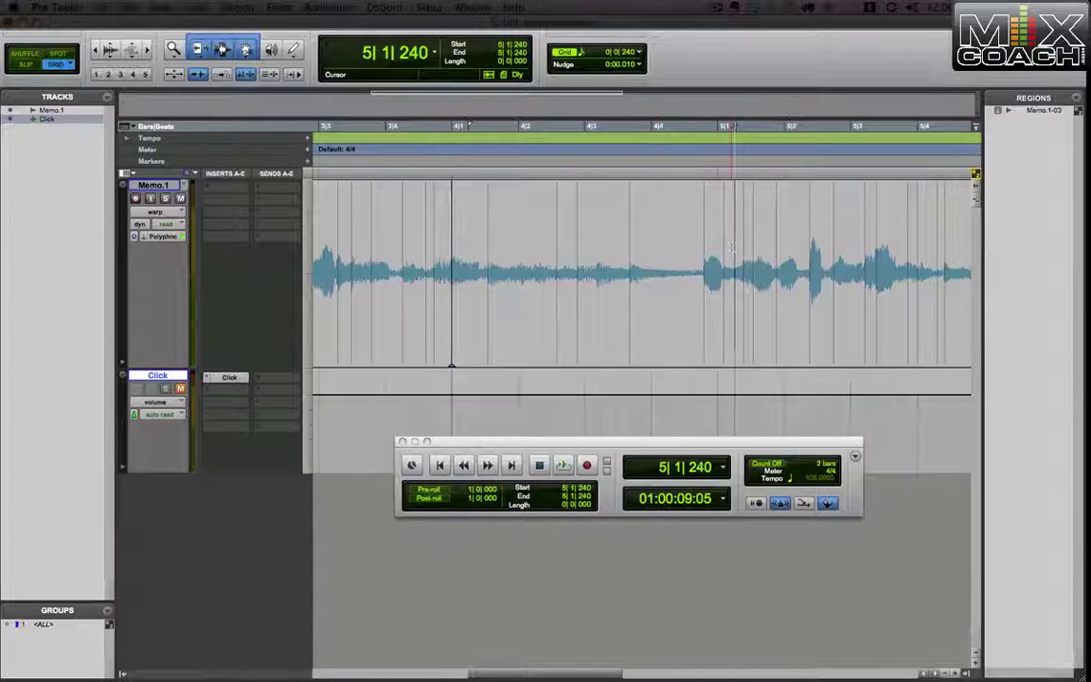
key(space)
key(space)
drag(743, 288, 720, 288)
key(space)
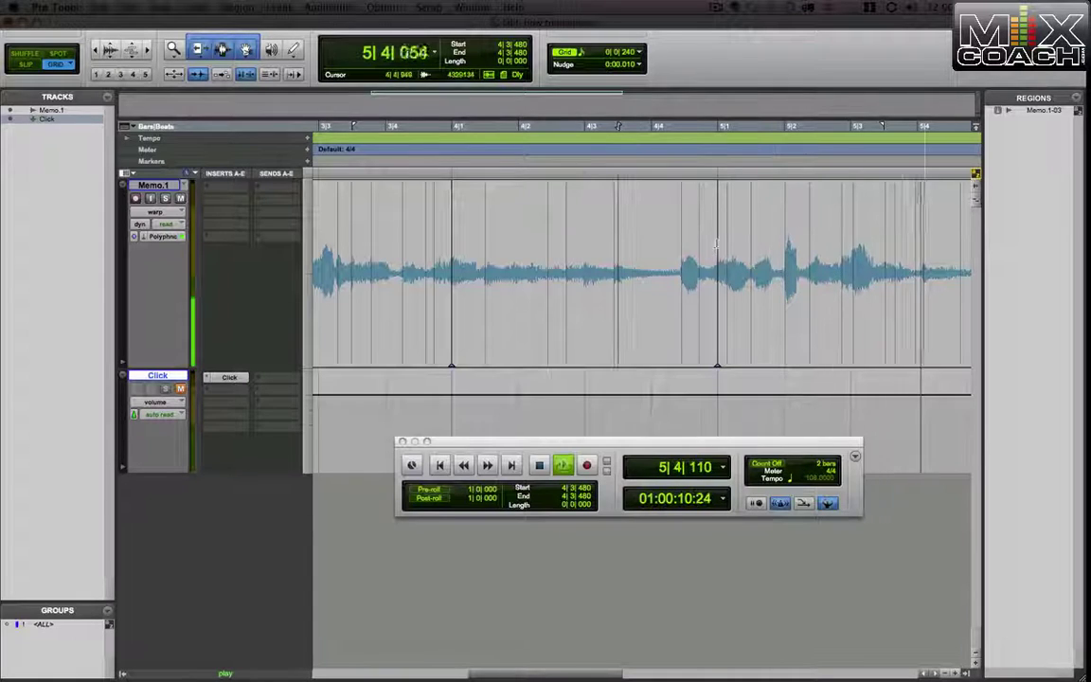
Step: Line the next phrase up with its downbeat and audition it from 6|4|240
key(space)
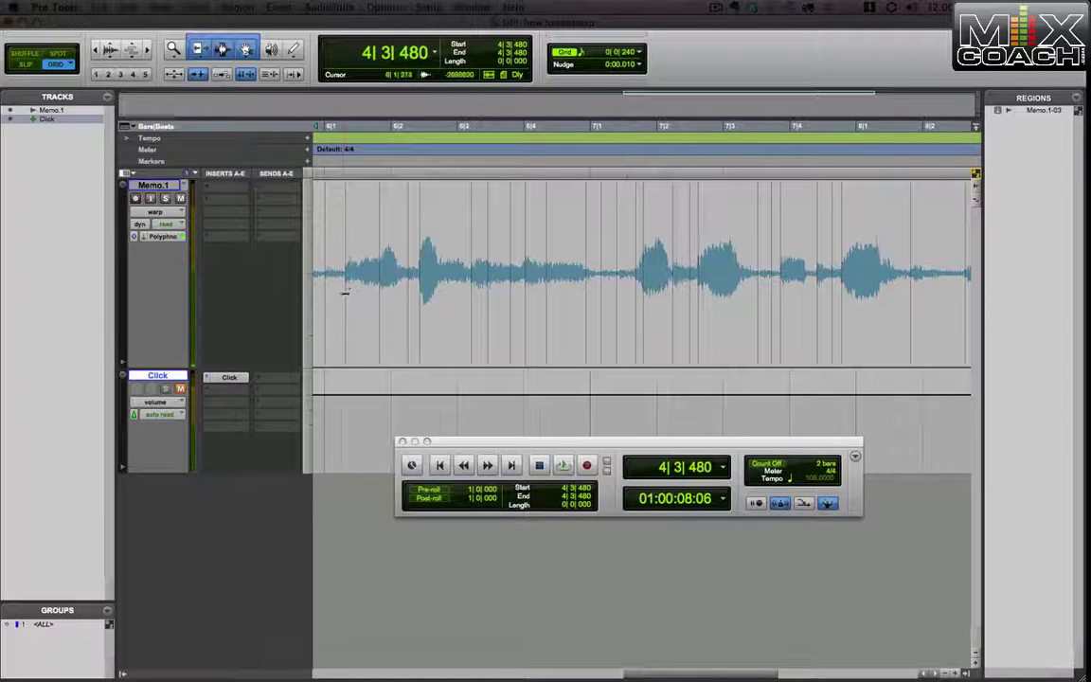
drag(345, 291, 328, 292)
key(space)
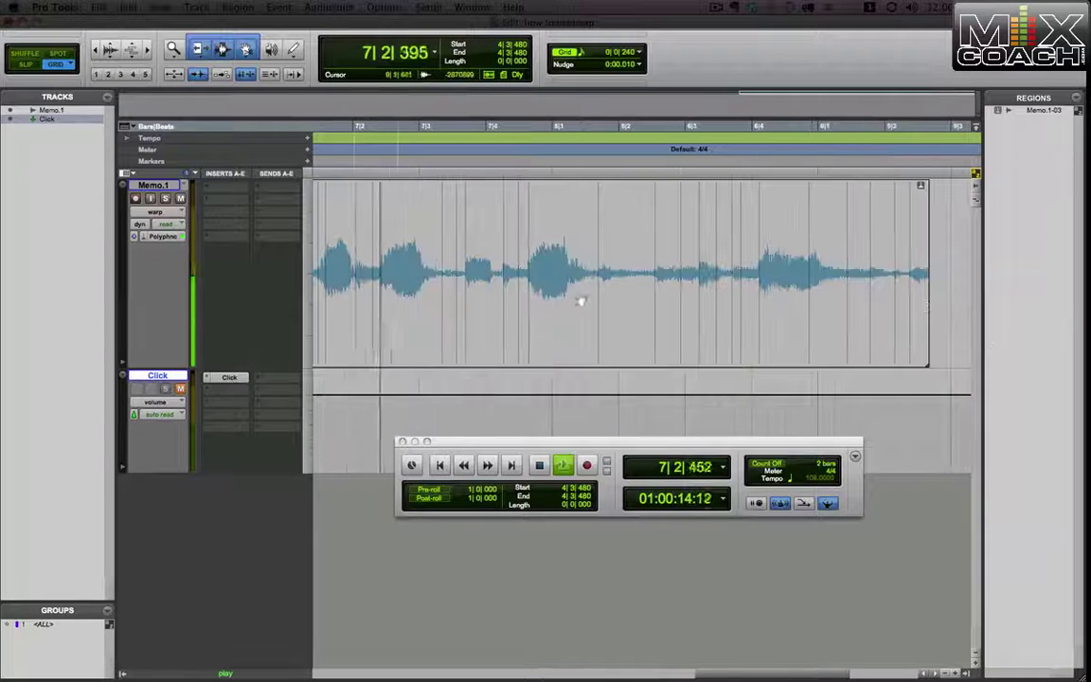
key(space)
drag(335, 126, 332, 247)
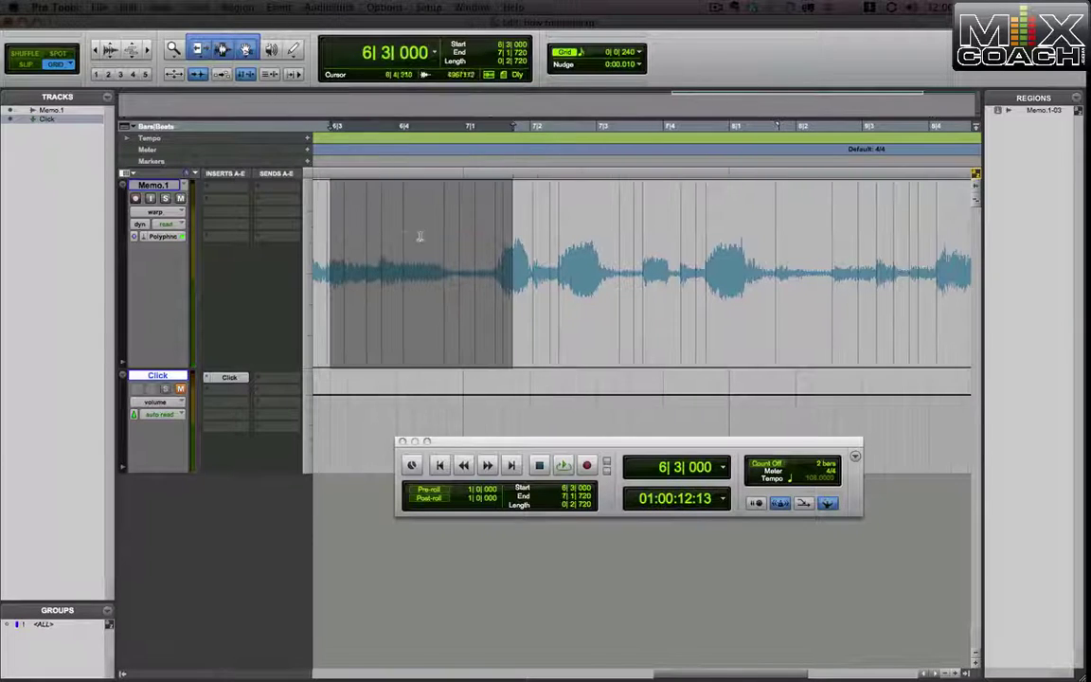
click(414, 239)
key(space)
key(space)
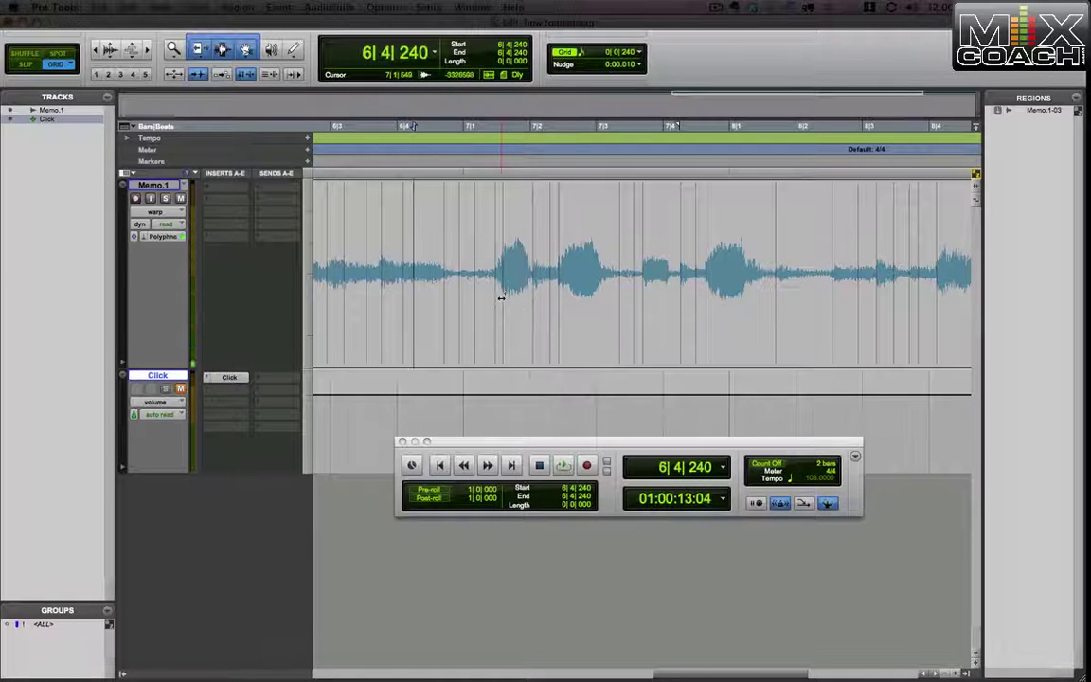
Step: Warp the memo's accents onto the bar 7 beats and audition from 7|2|480
drag(501, 298, 463, 293)
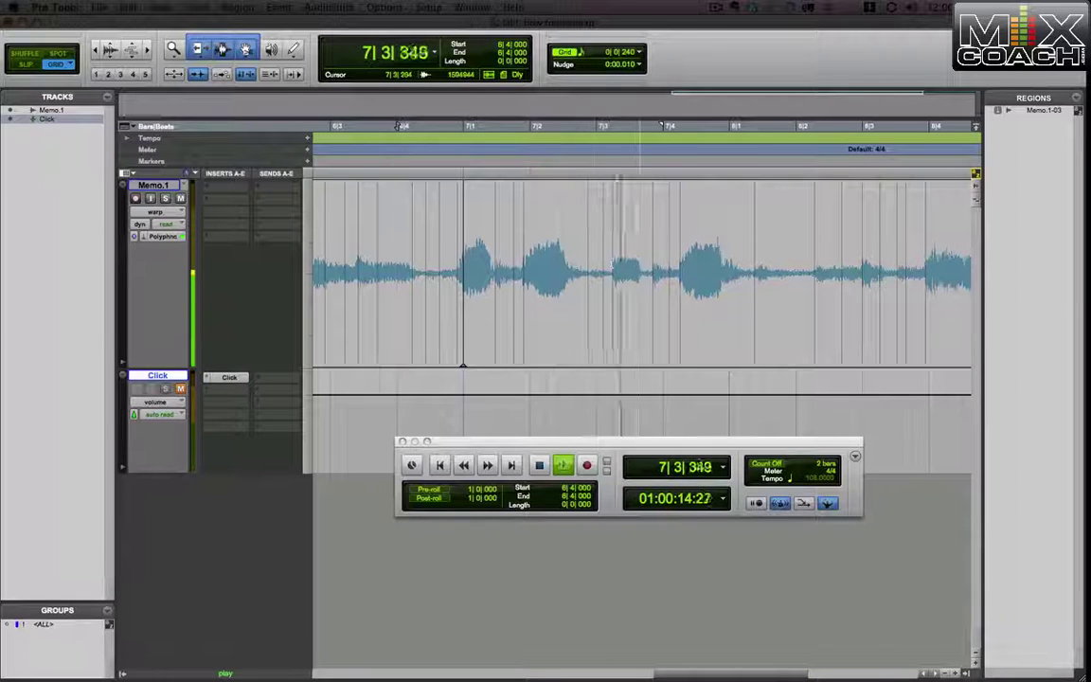
key(space)
drag(608, 273, 595, 273)
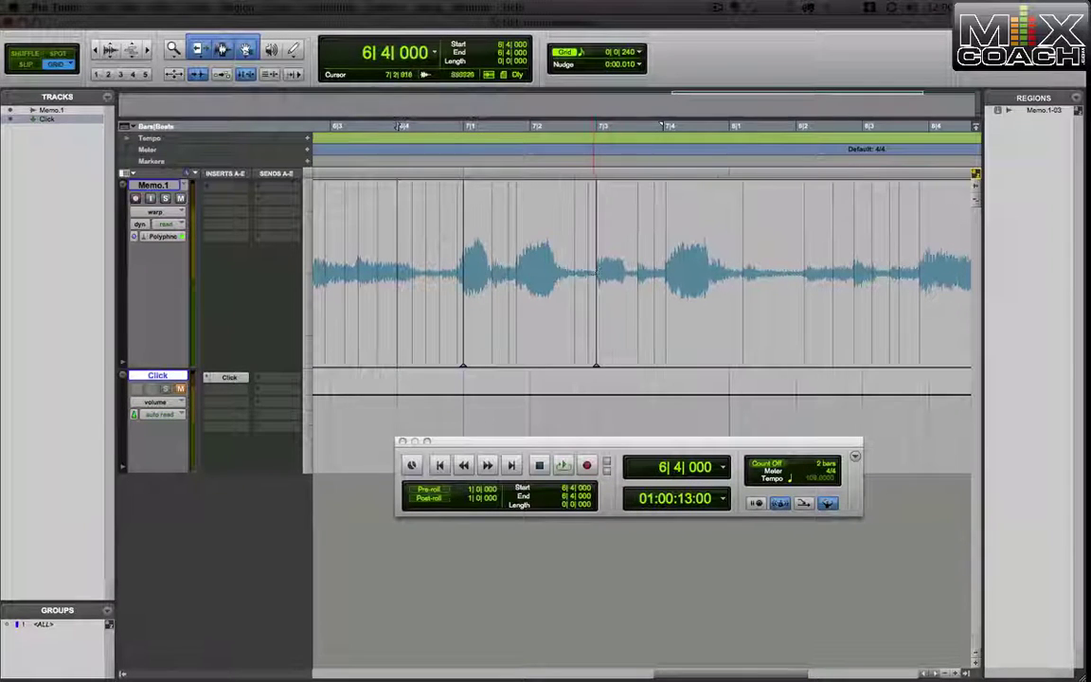
click(555, 245)
key(space)
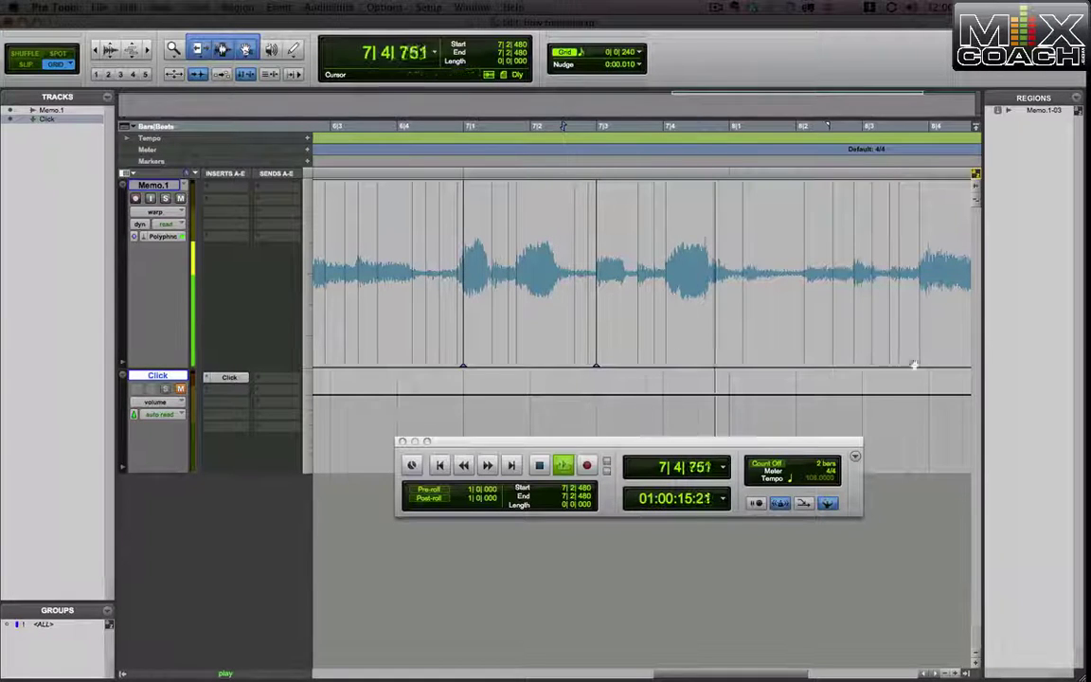
key(space)
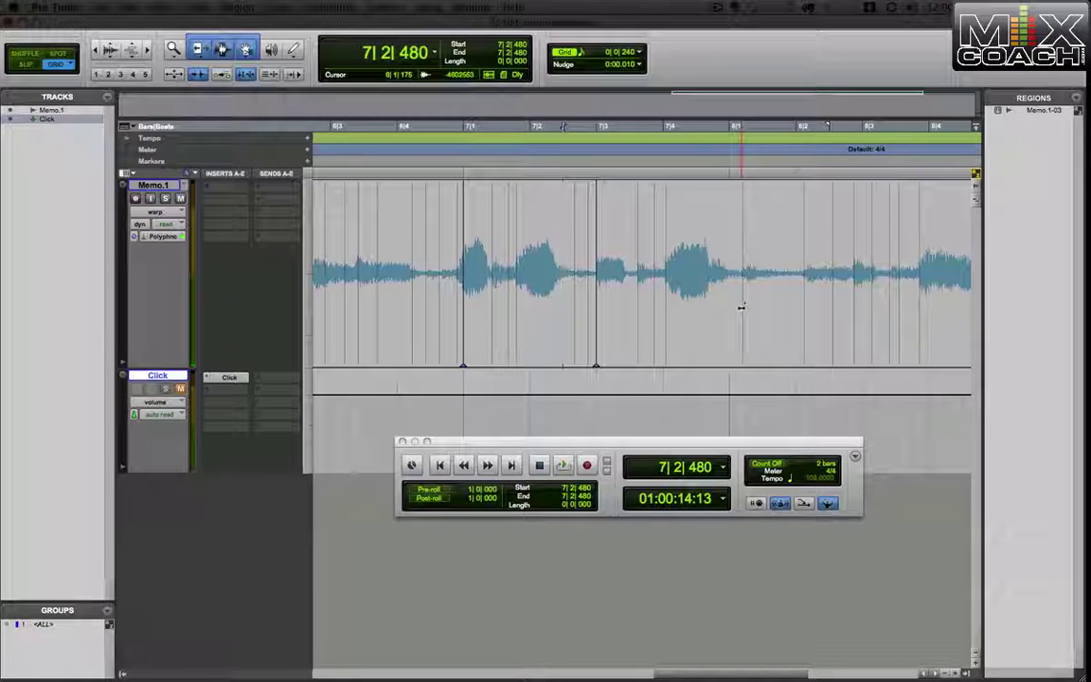
Step: Zoom in on the Memo.1 region's end at 9|2|720, then zoom back out
key(super+bracketleft)
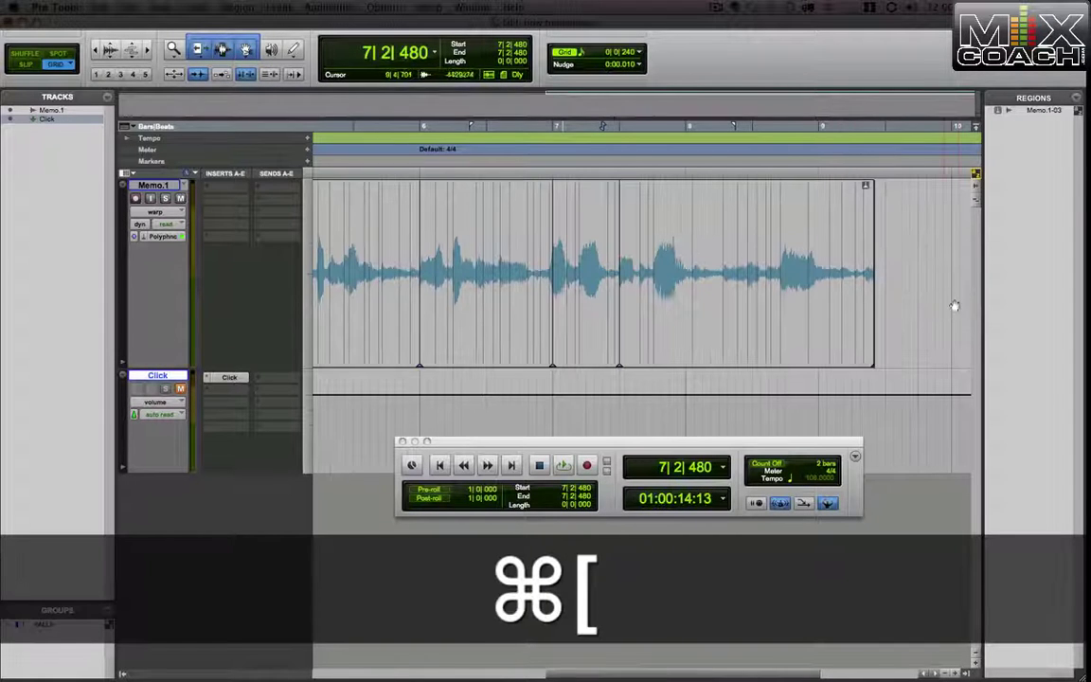
click(875, 272)
key(super+bracketright)
key(super+bracketright)
key(super+bracketright)
key(super+bracketright)
key(super+bracketright)
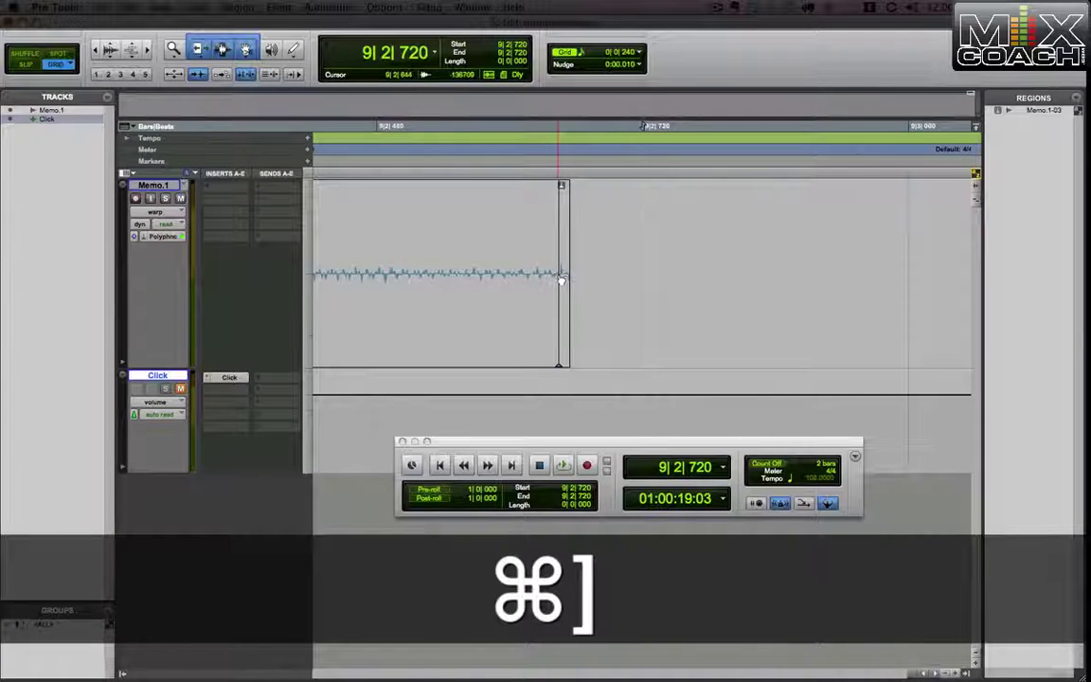
key(alt)
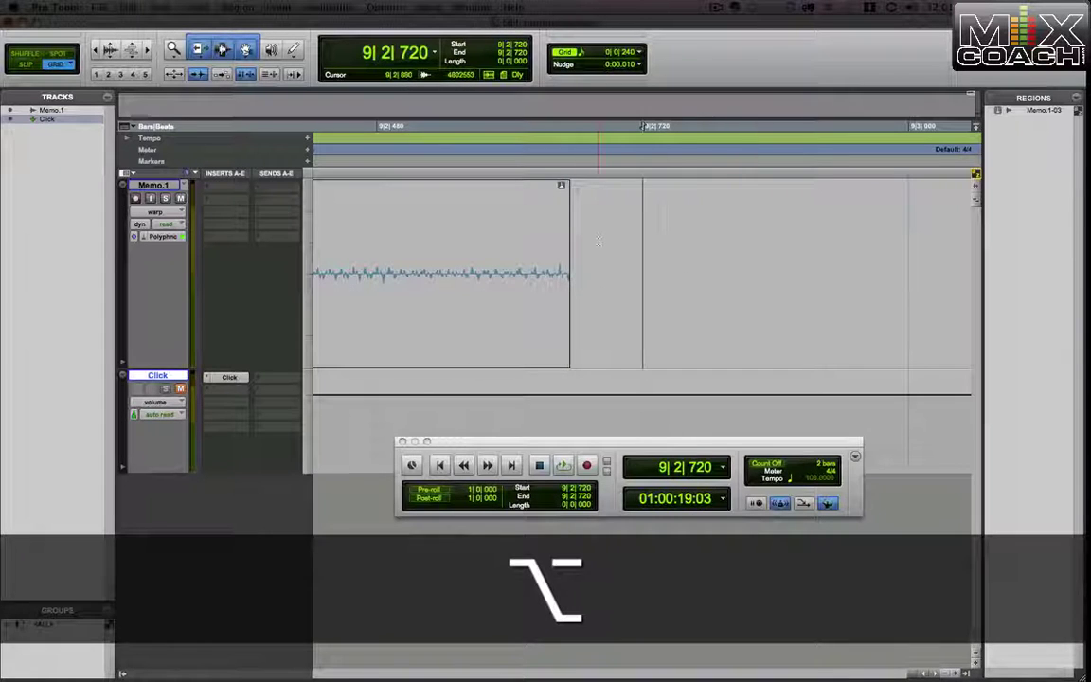
key(super)
key(super+bracketleft)
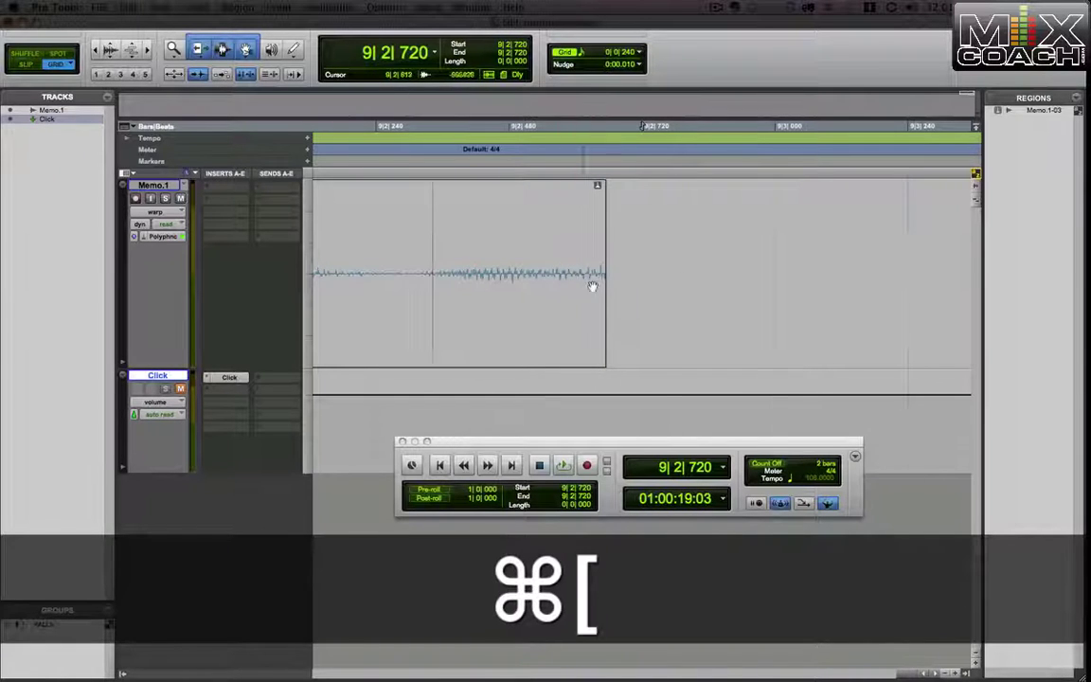
key(super+bracketleft)
key(super+bracketleft)
key(super+bracketleft)
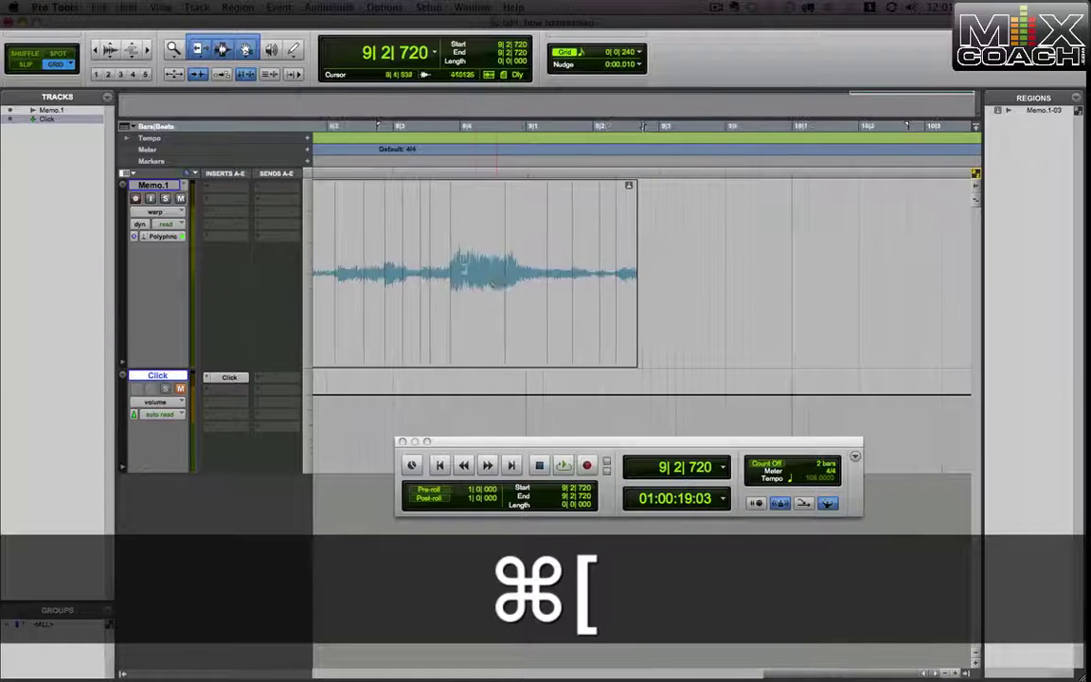
key(super+bracketleft)
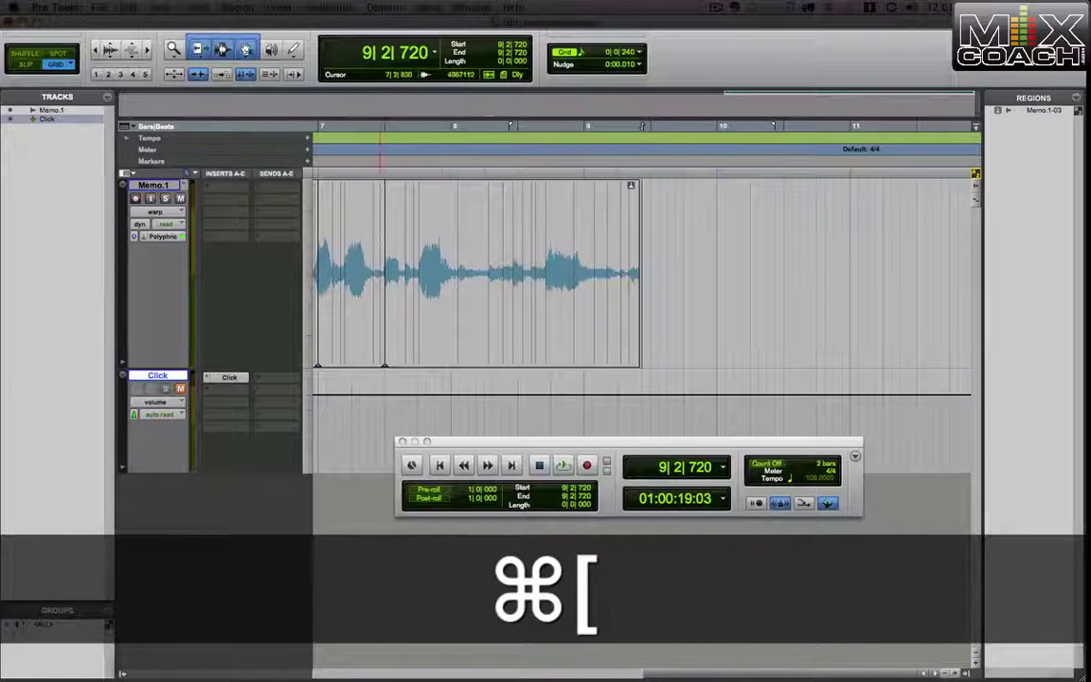
Step: Audition the warped passage from 7|2|720 and again from 7|4|720
key(space)
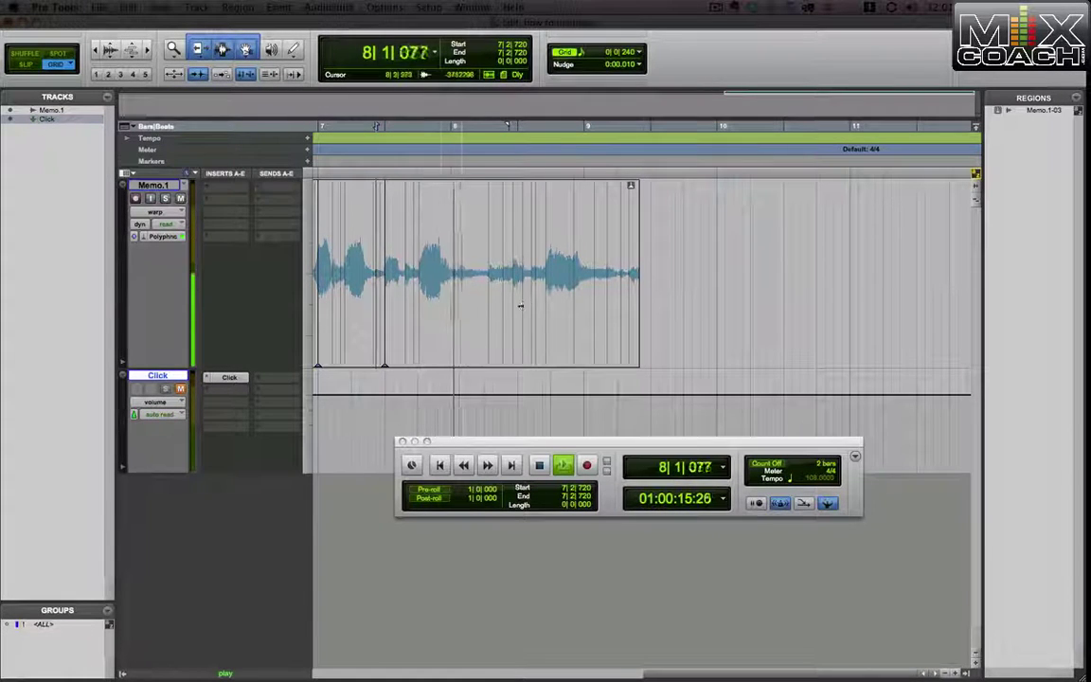
key(space)
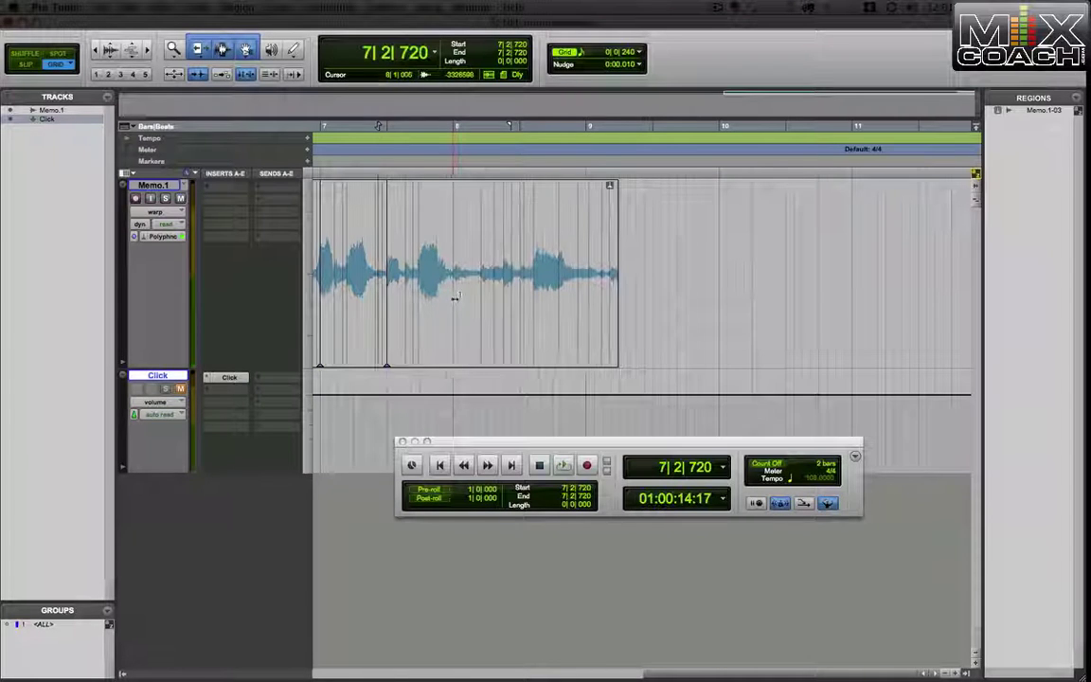
click(468, 230)
key(space)
key(space)
key(ctrl)
Step: Zoom in on bar 7 and audition Memo.1 from 7|4|480
key(super+bracketright)
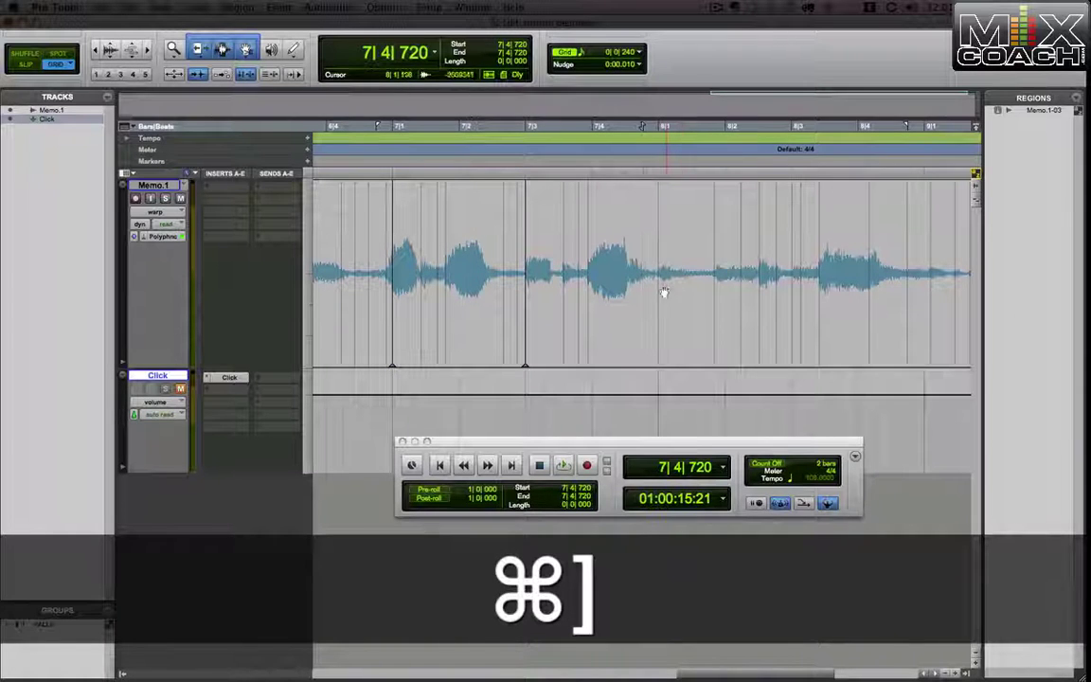
key(ctrl)
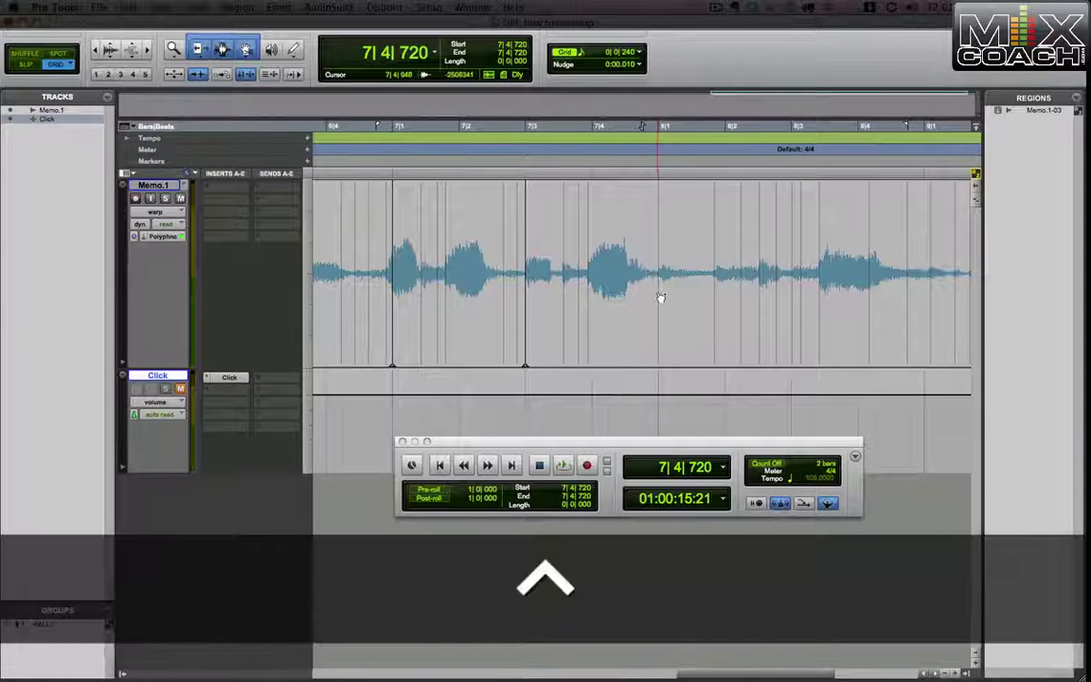
key(ctrl)
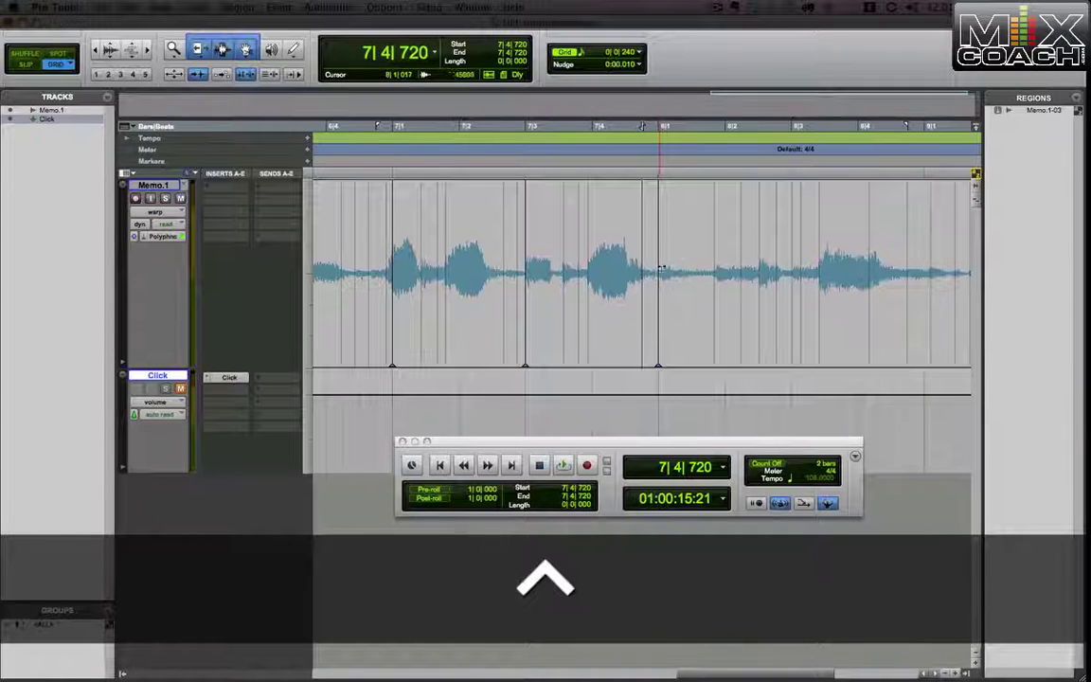
click(624, 239)
key(space)
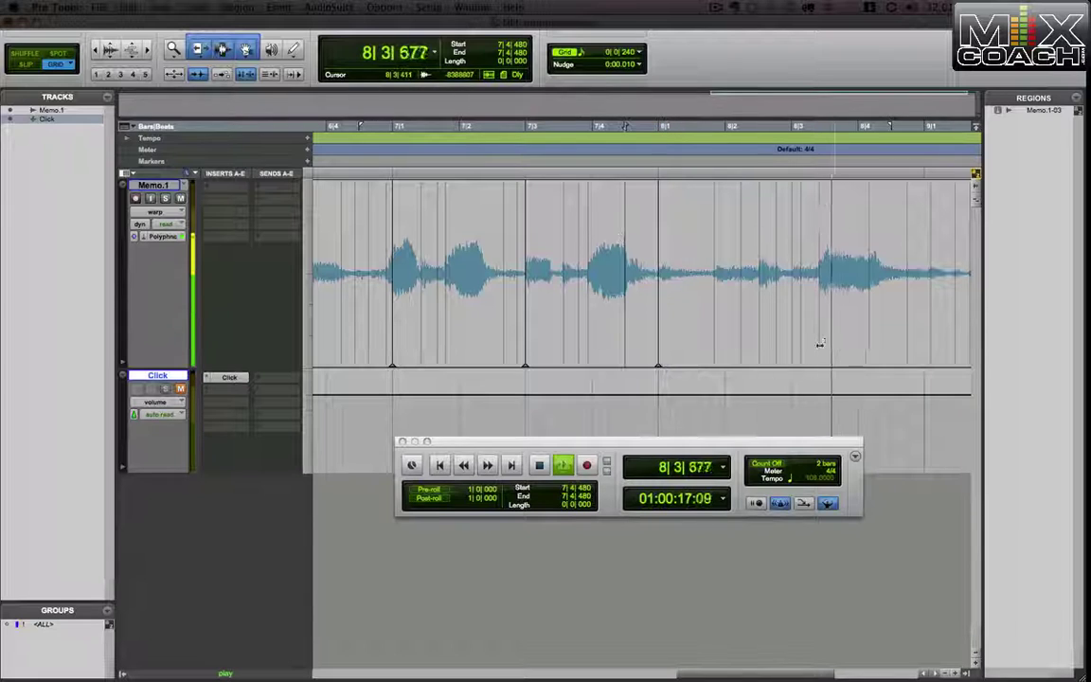
key(space)
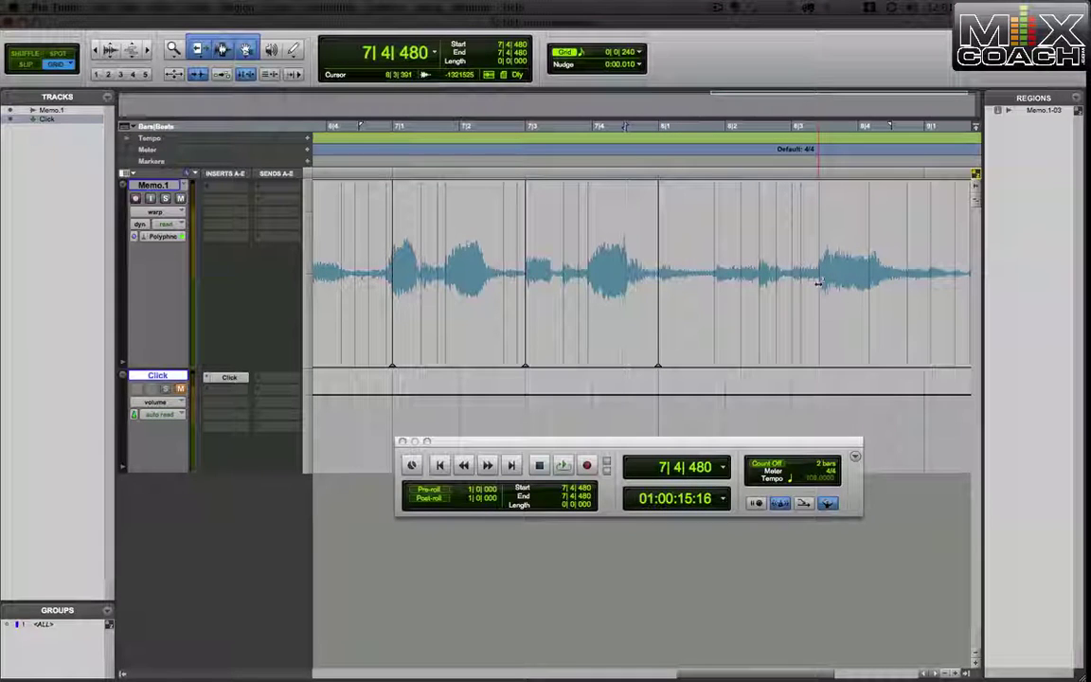
Step: Warp the next Memo.1 phrase onto 8|3 and play it back to check
drag(819, 282, 795, 282)
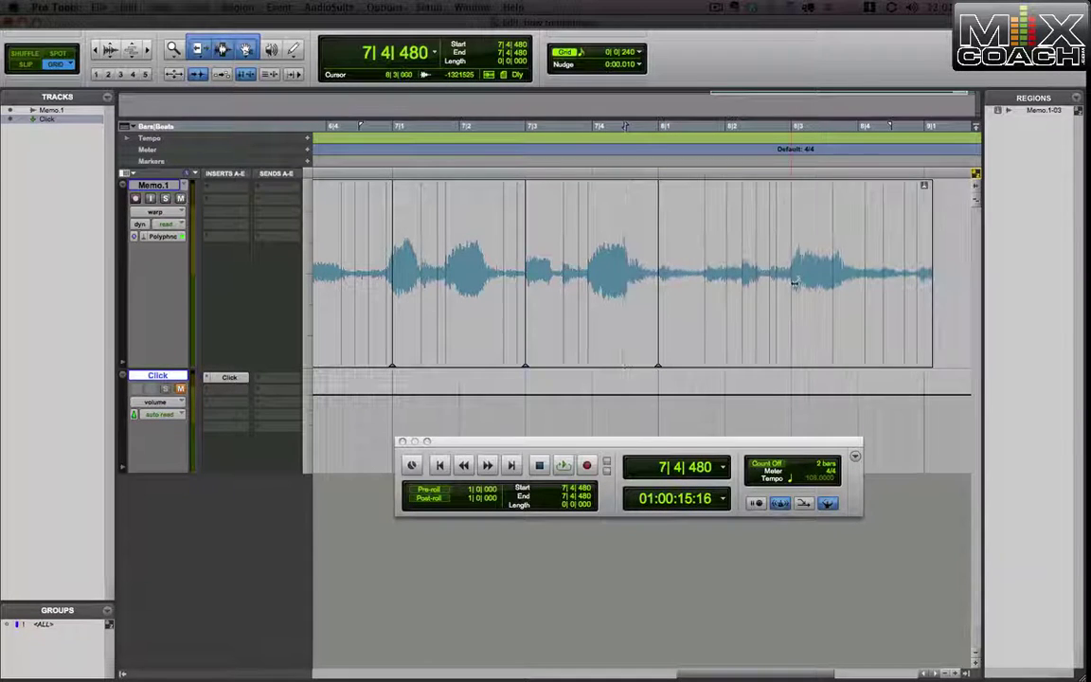
key(ctrl)
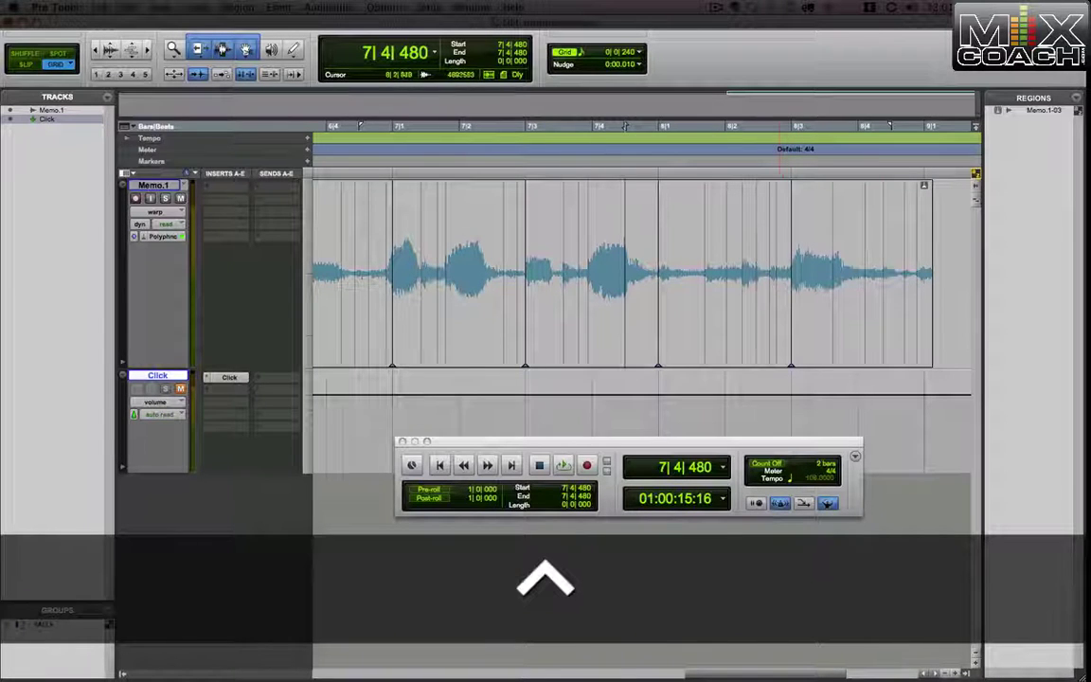
key(space)
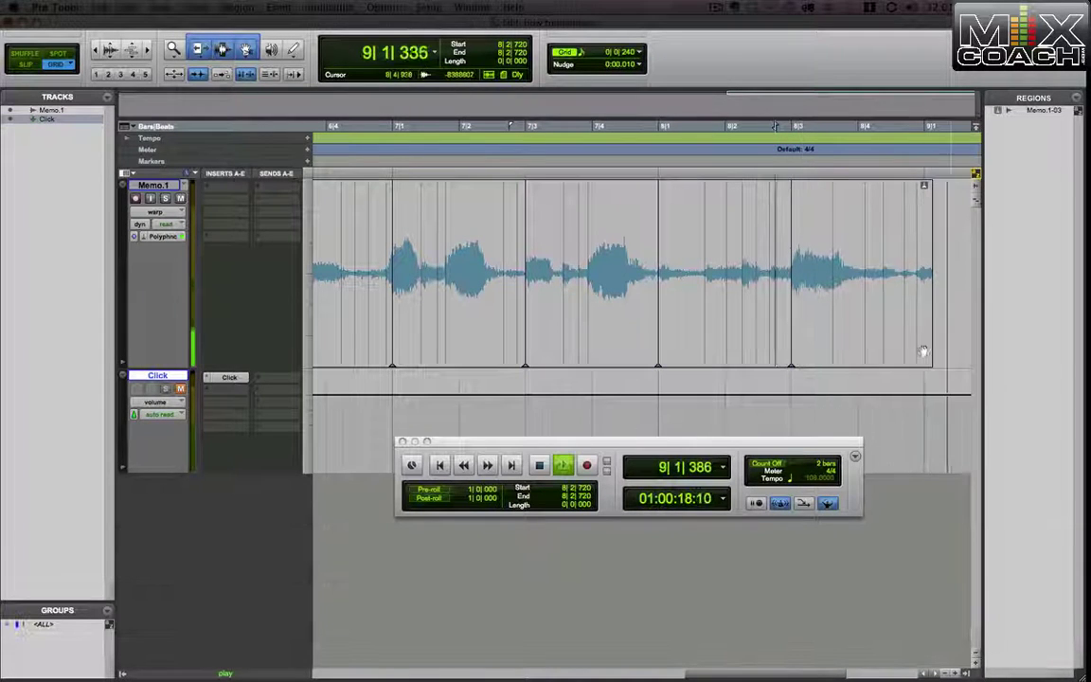
key(space)
Step: Play Memo.1 from the session start with the Click track unmuted, zooming out to follow playback
key(Return)
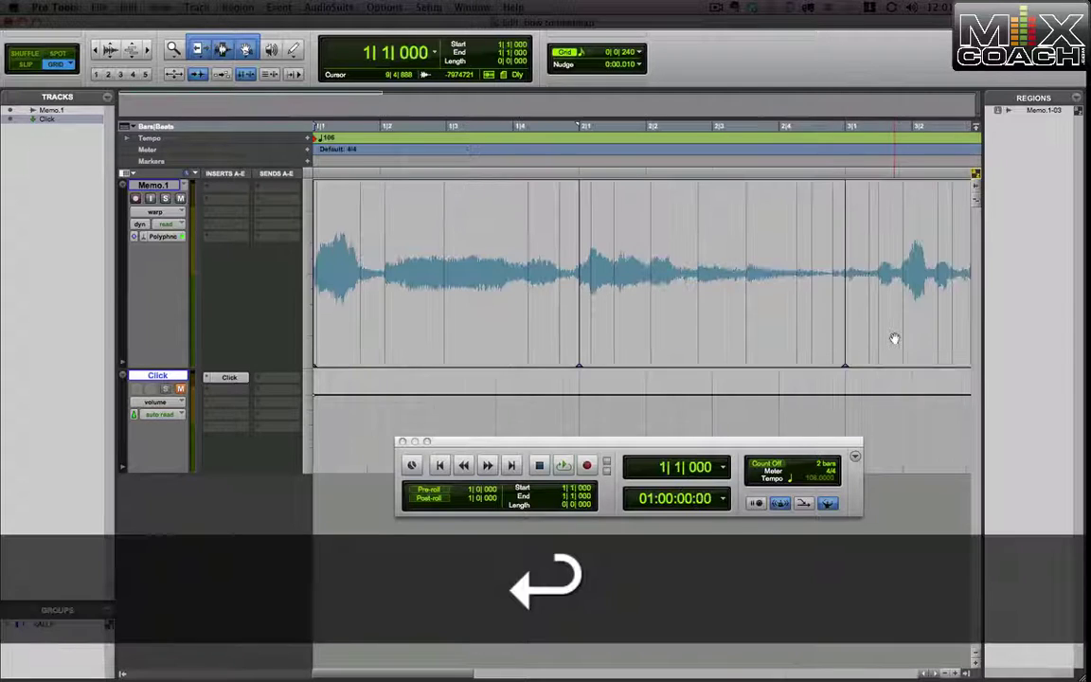
key(space)
key(space)
click(181, 389)
click(563, 465)
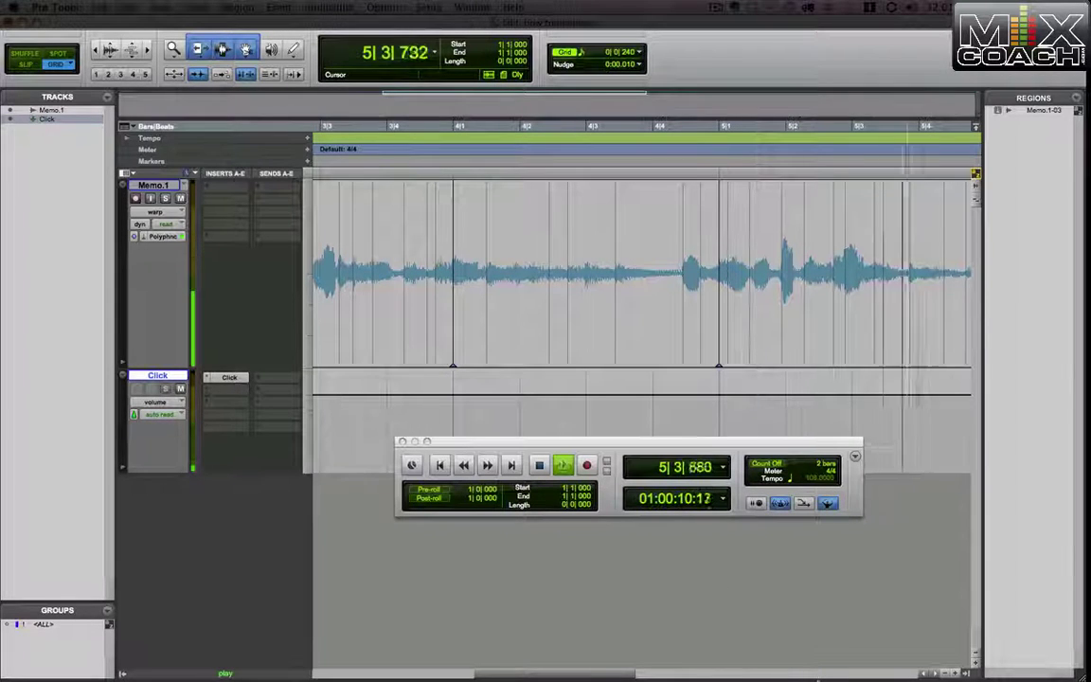
key(super+bracketleft)
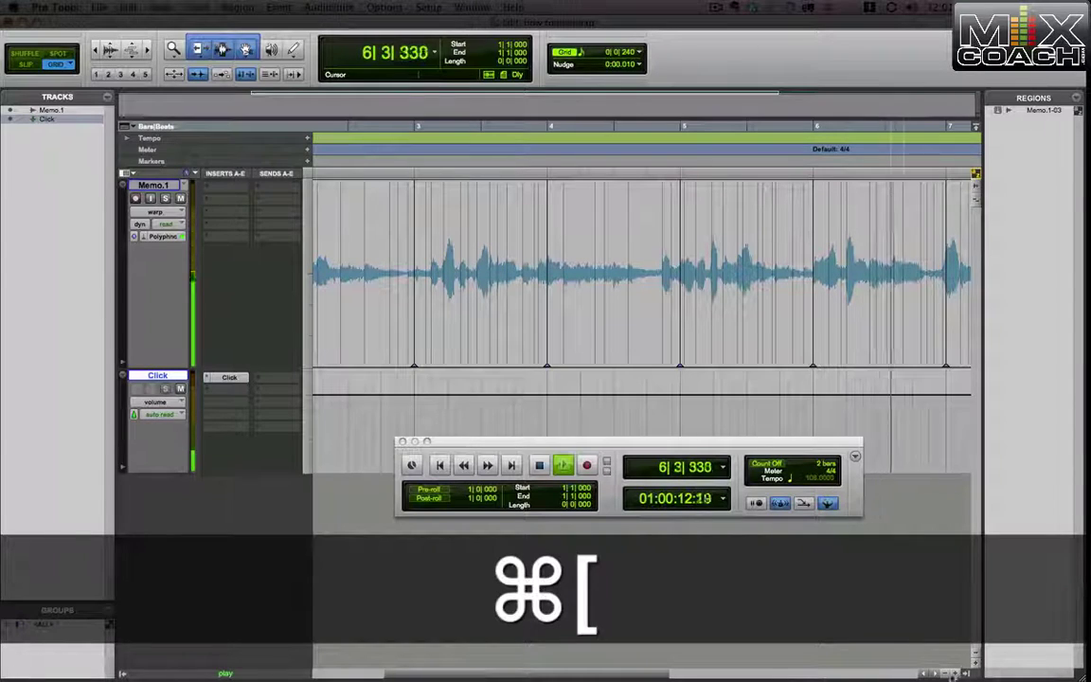
key(super+bracketleft)
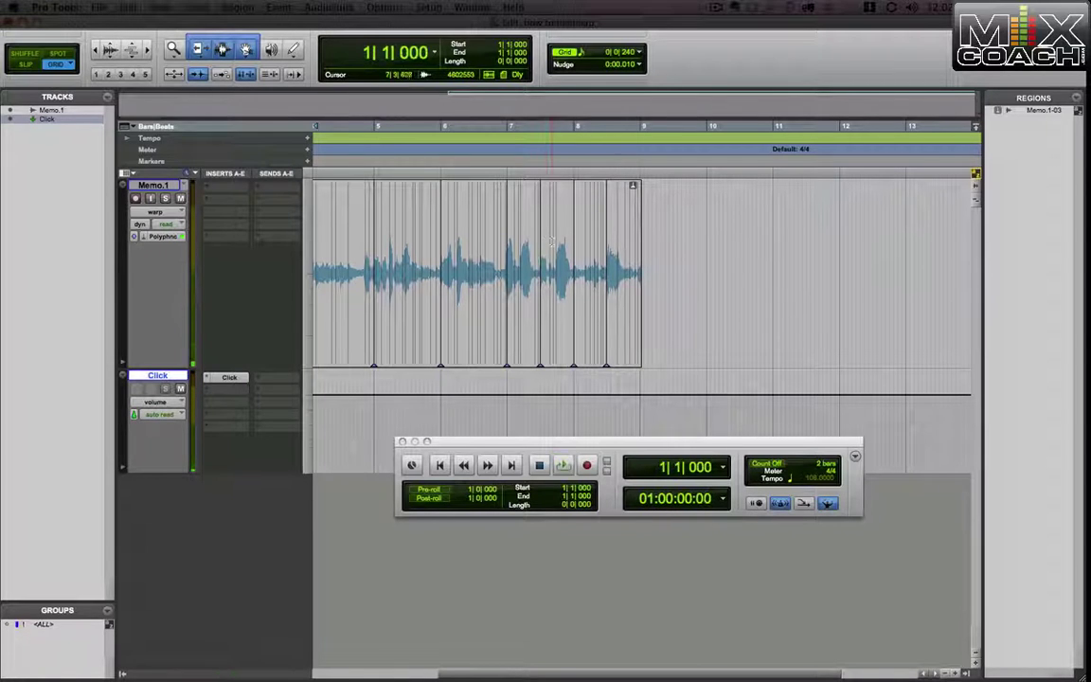
Step: Zoom in around bar 7, audition from 7|2|720, and add a warp marker at a downbeat
key(super+bracketright)
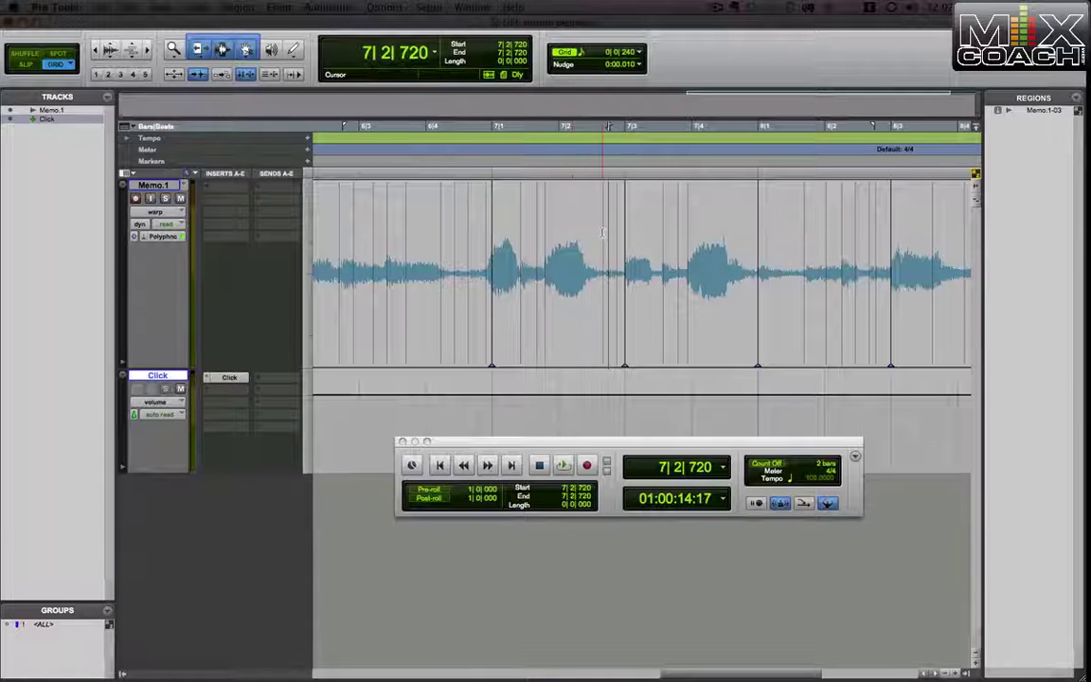
key(space)
key(space)
key(space)
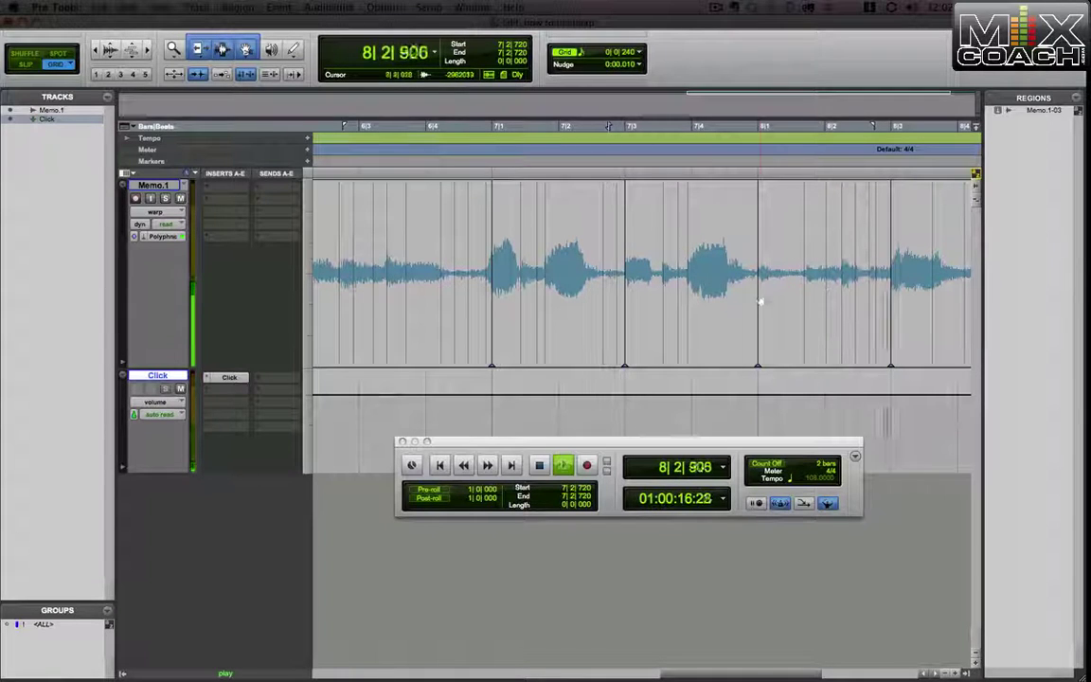
key(space)
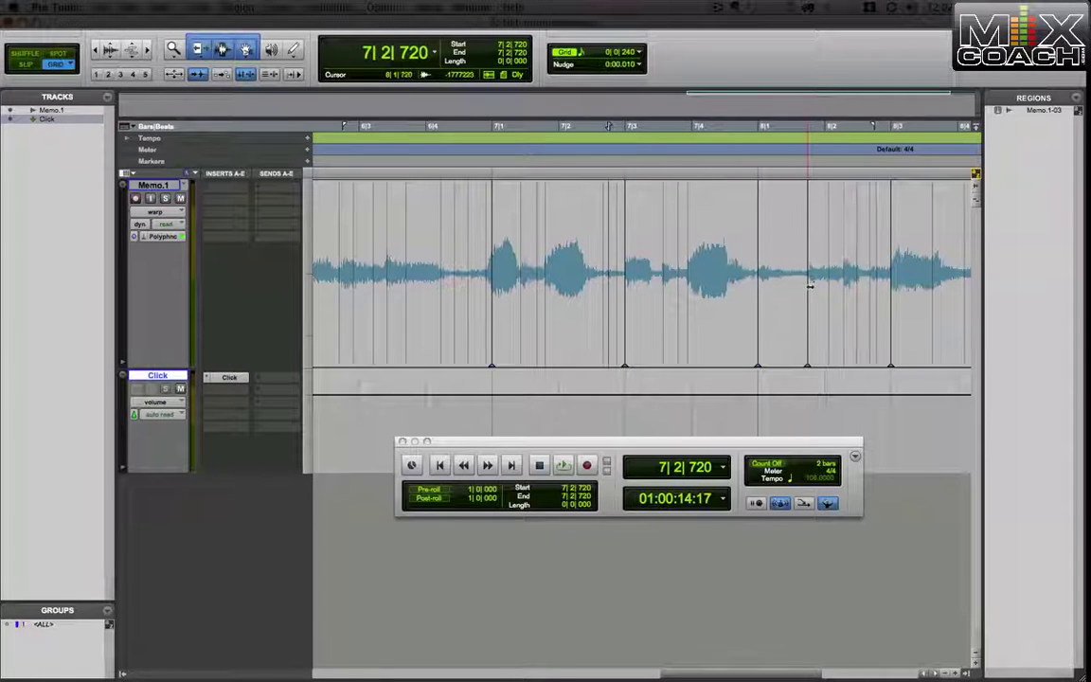
click(824, 286)
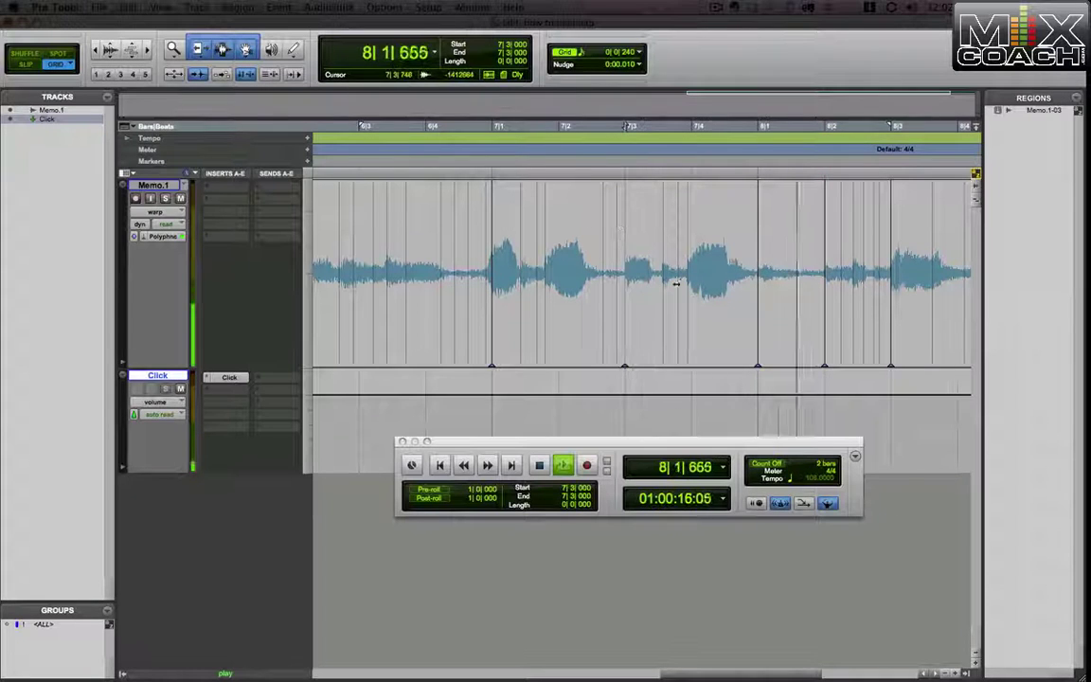
key(space)
Step: Clear the warp markers in the selected audio around bar 8 and audition the result
drag(729, 246, 900, 264)
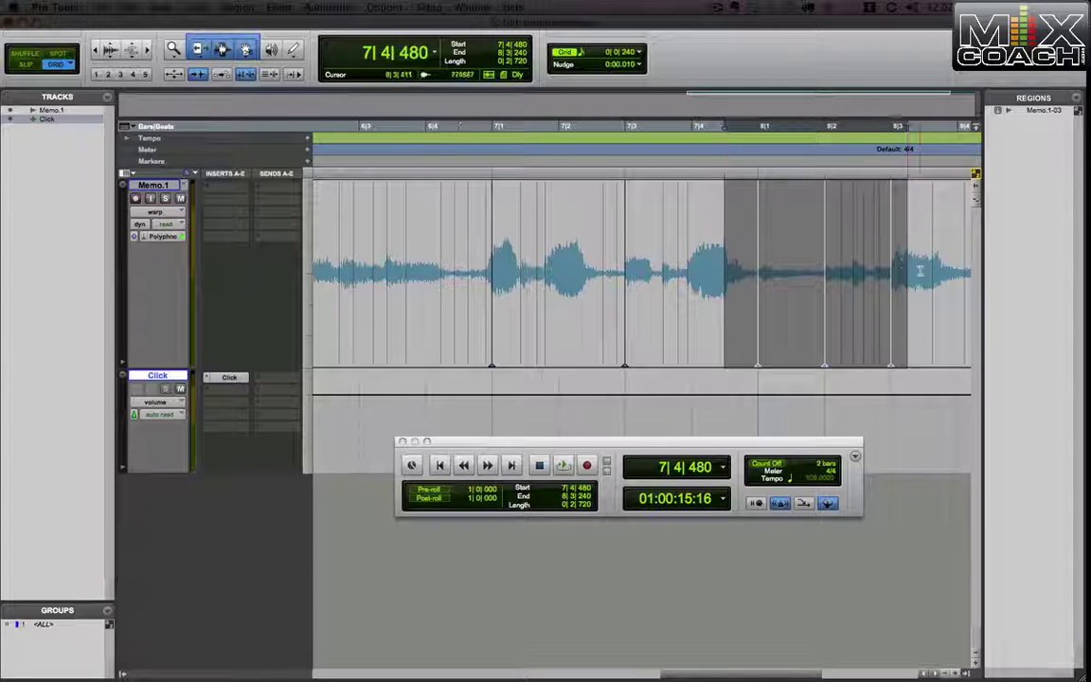
click(723, 126)
key(space)
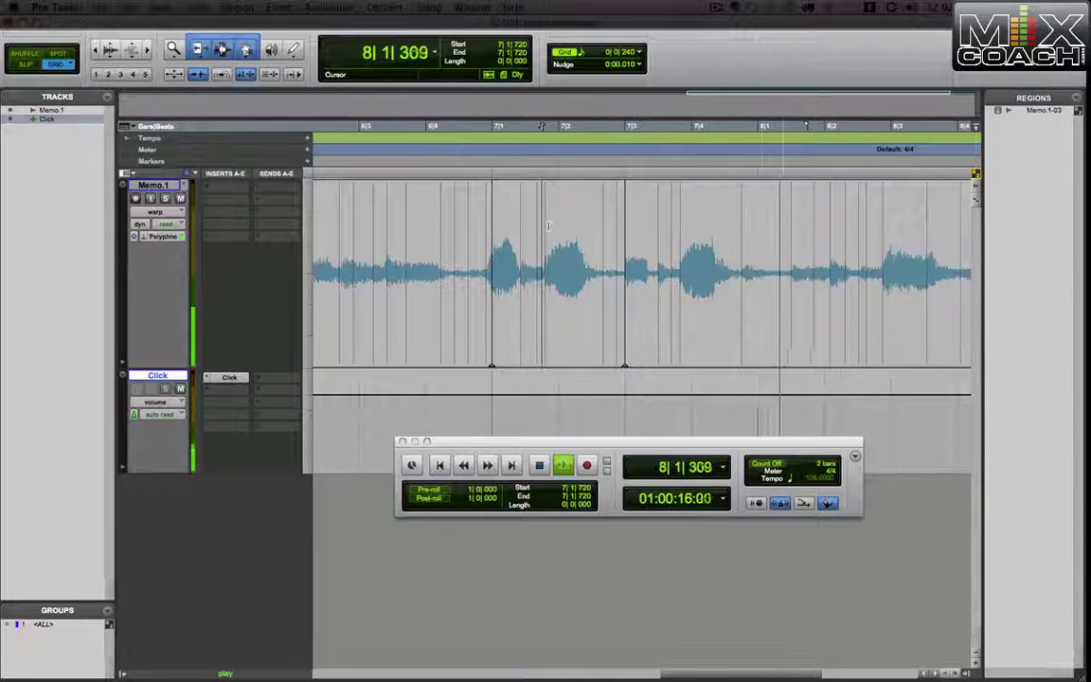
key(space)
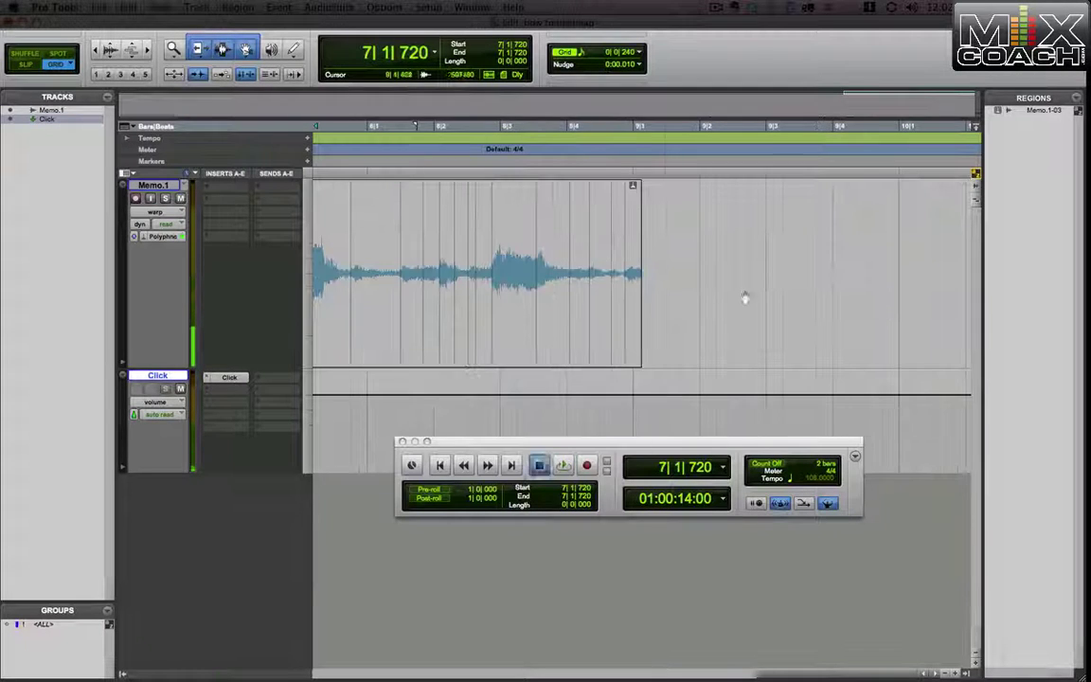
key(space)
key(space)
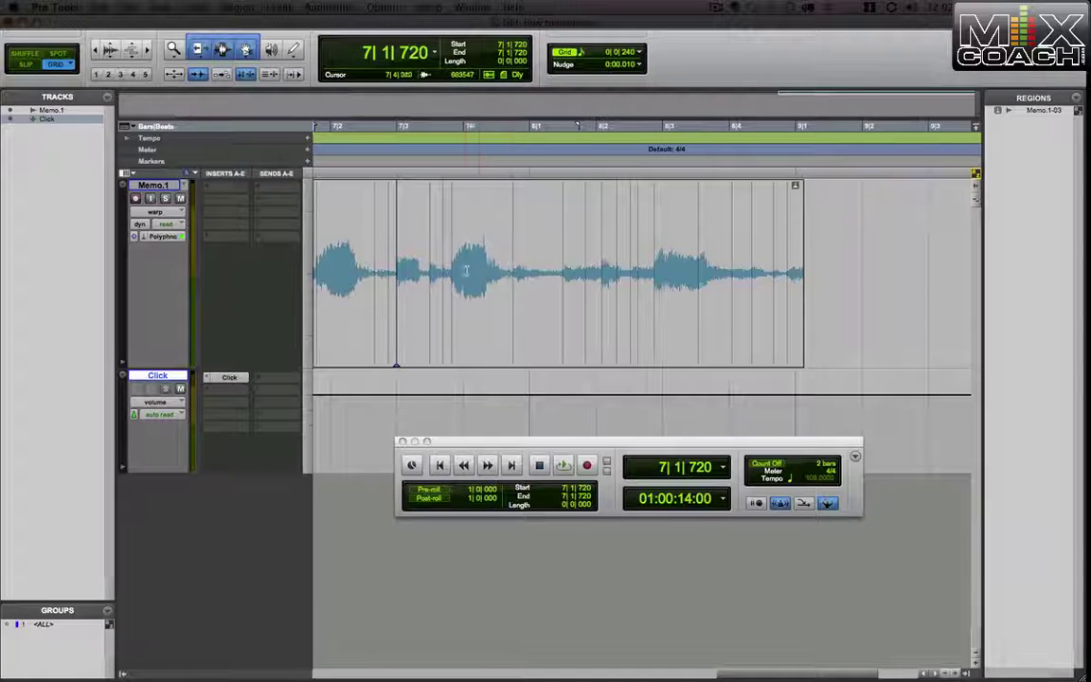
key(space)
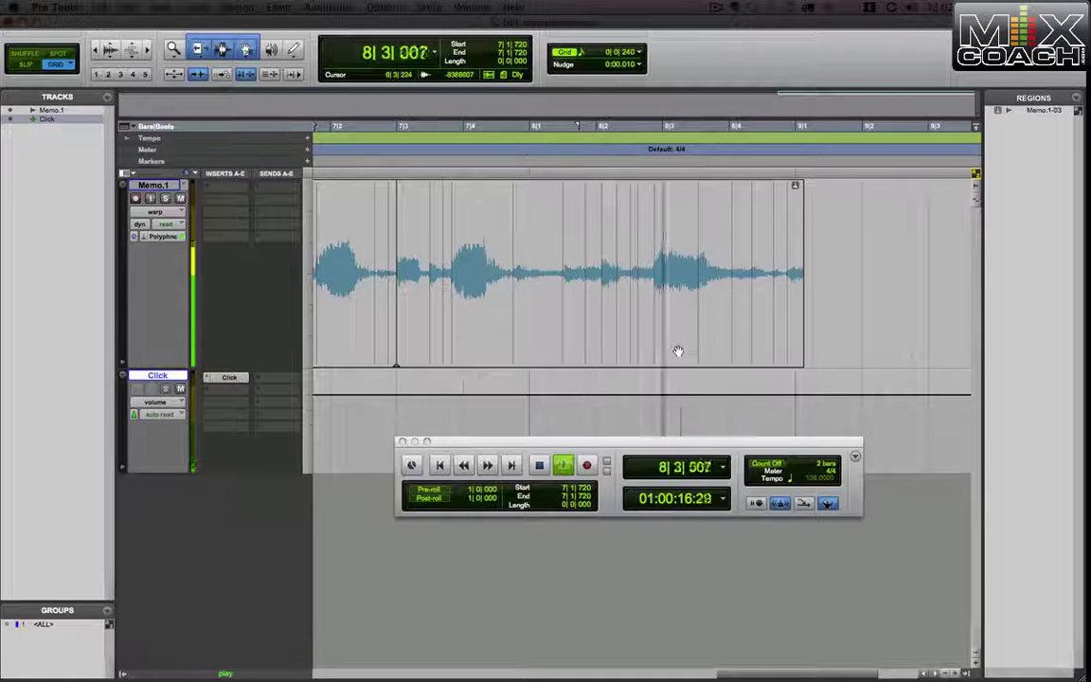
key(space)
Step: Stretch a phrase onto the downbeat, pin it with a warp marker, check it, and return to start
drag(650, 312, 660, 310)
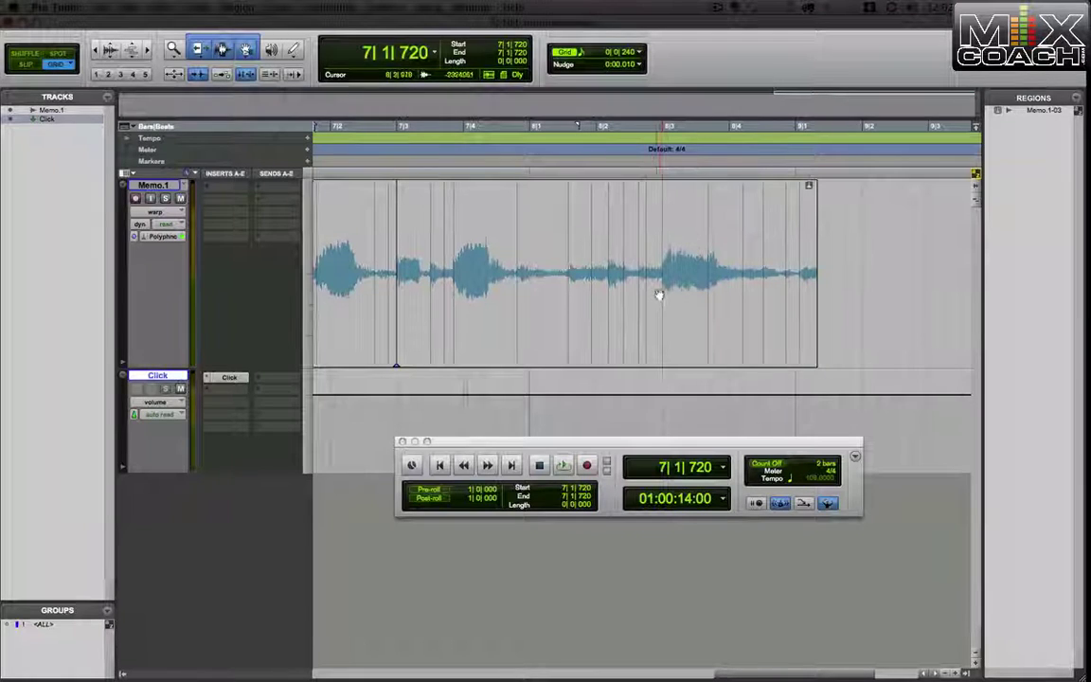
ctrl+click(663, 320)
key(space)
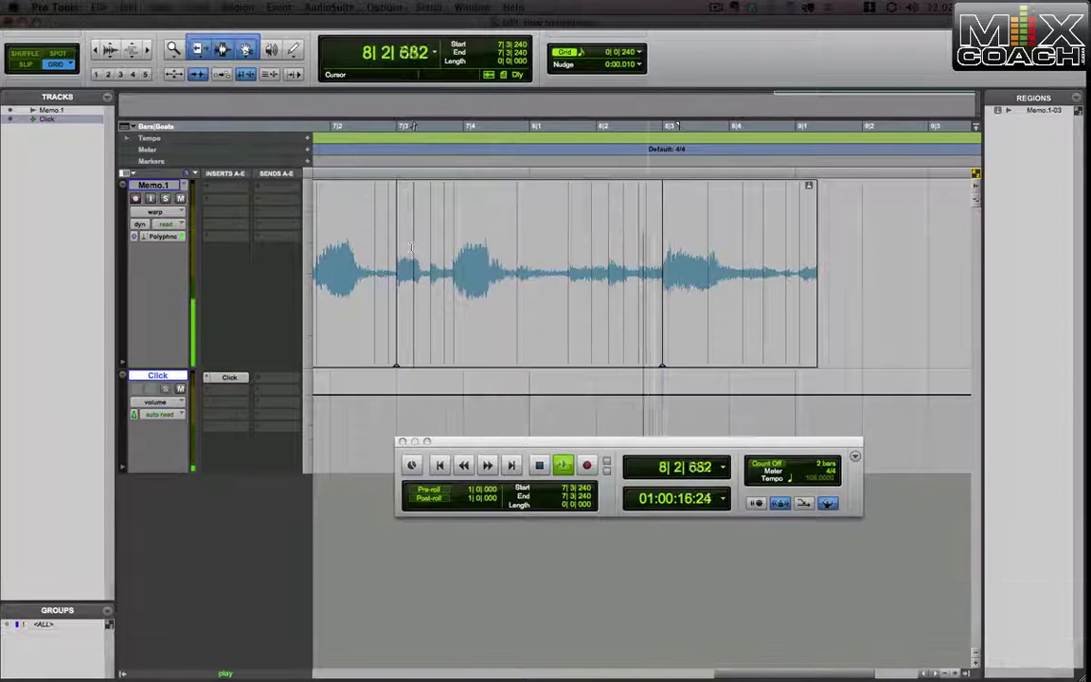
key(space)
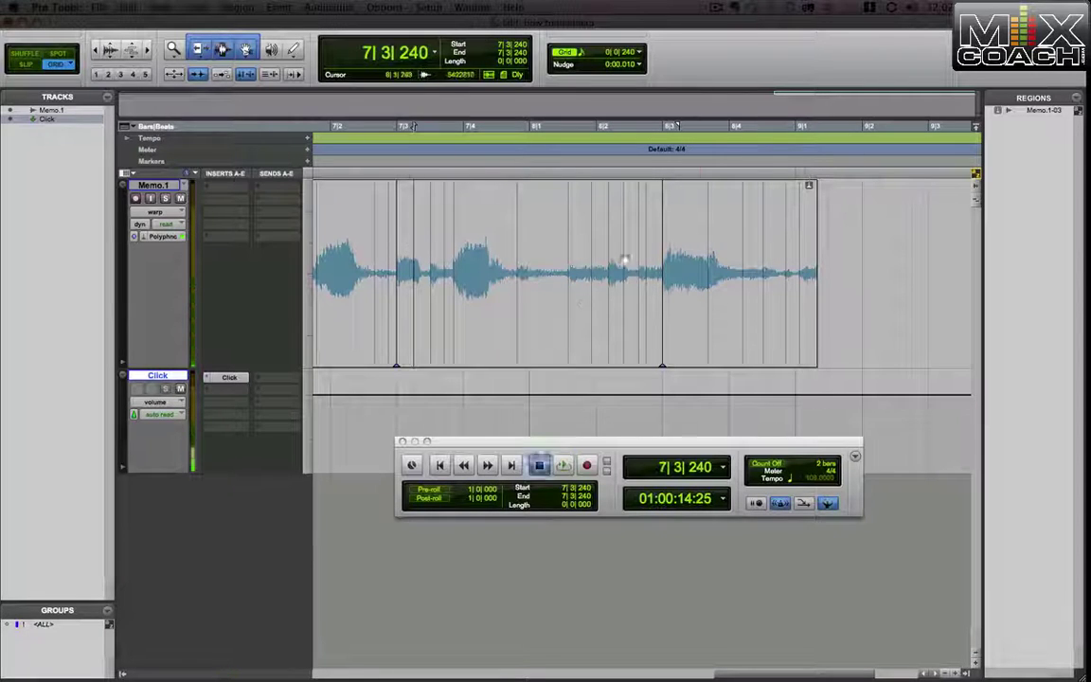
key(Return)
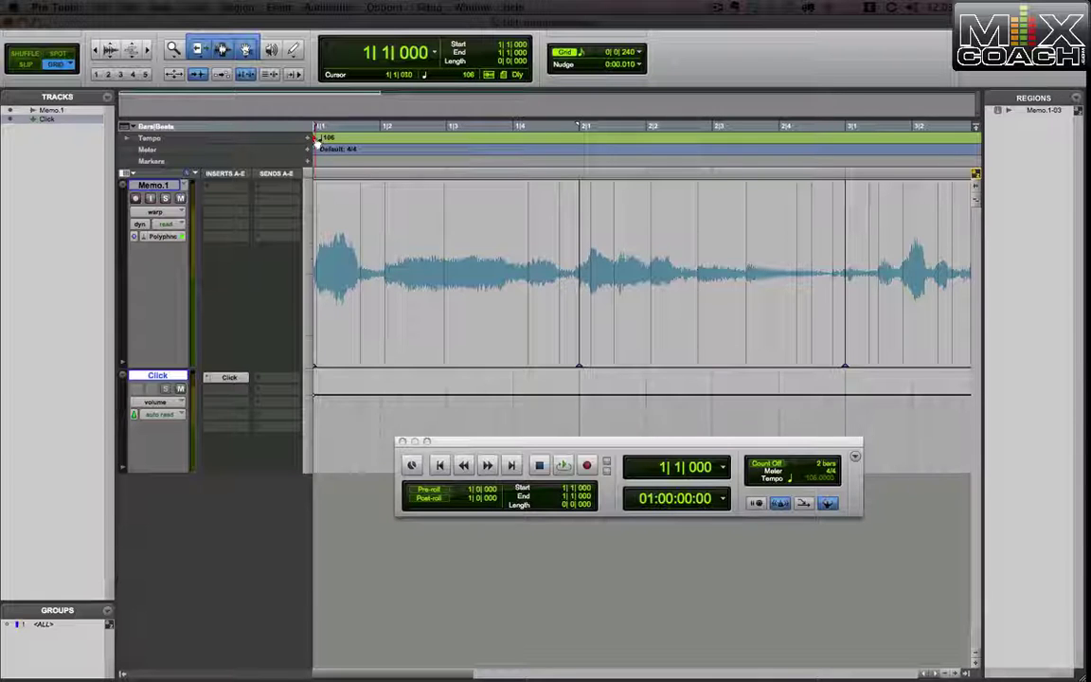
double_click(316, 138)
text(109)
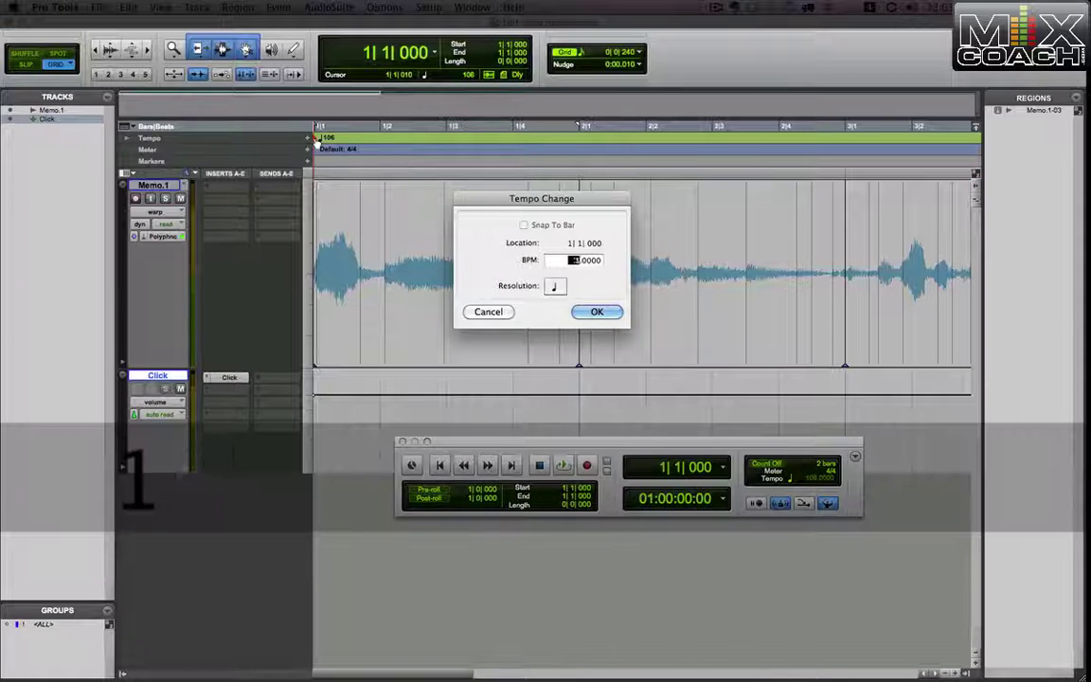
key(Return)
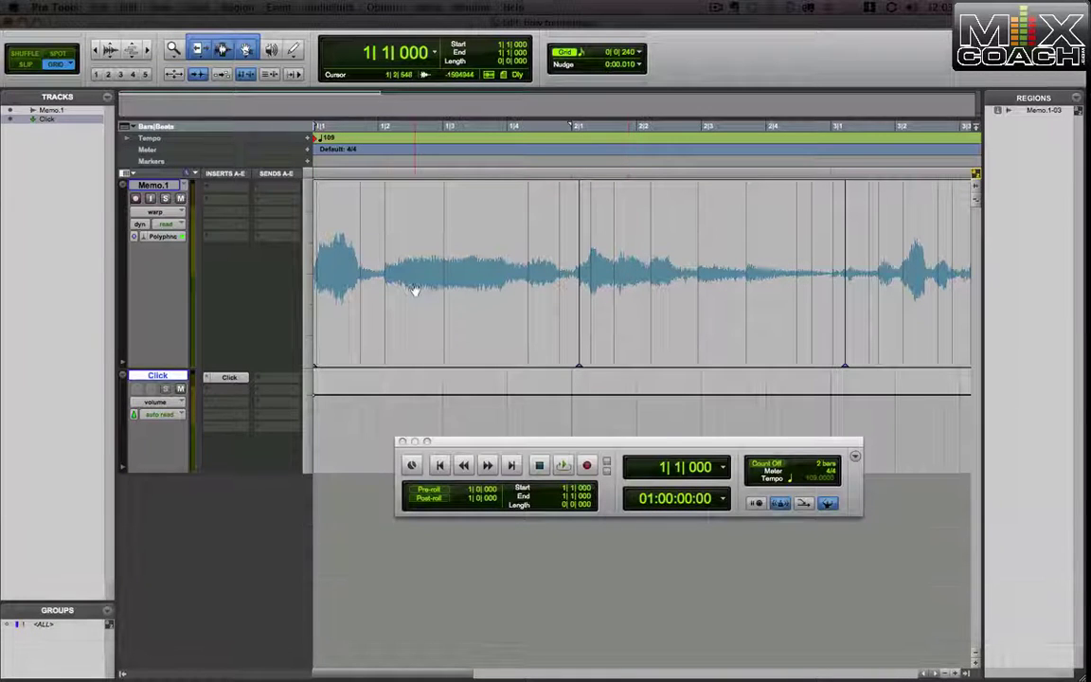
key(super+z)
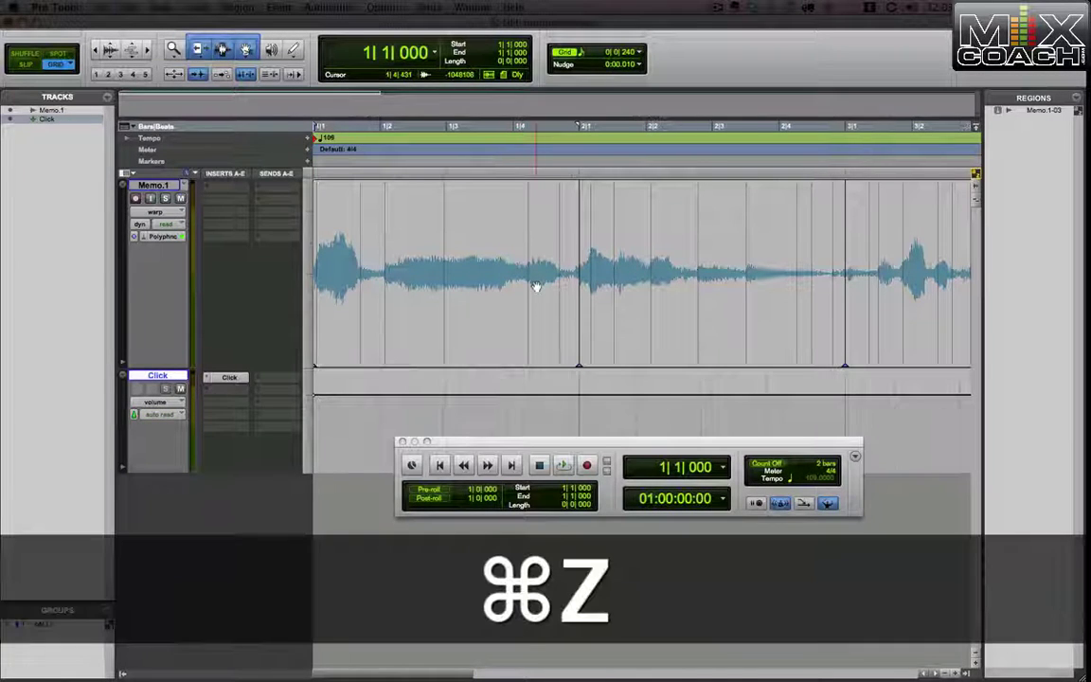
Step: Switch the Memo.1 track's timebase to Ticks and confirm Ticks is checked
click(136, 238)
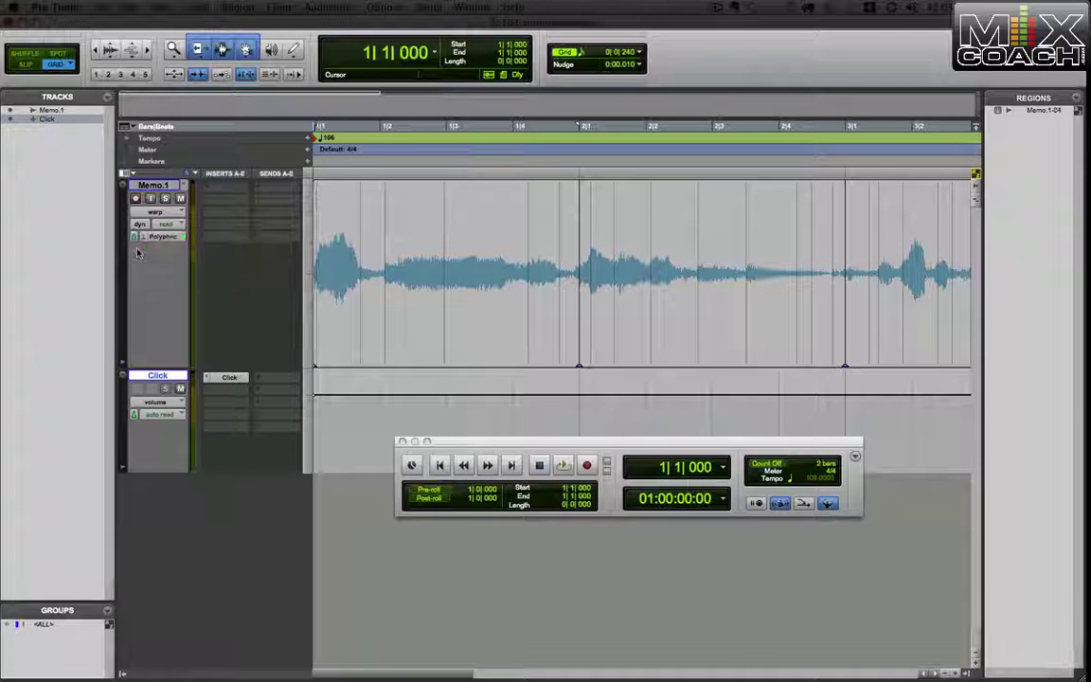
click(161, 247)
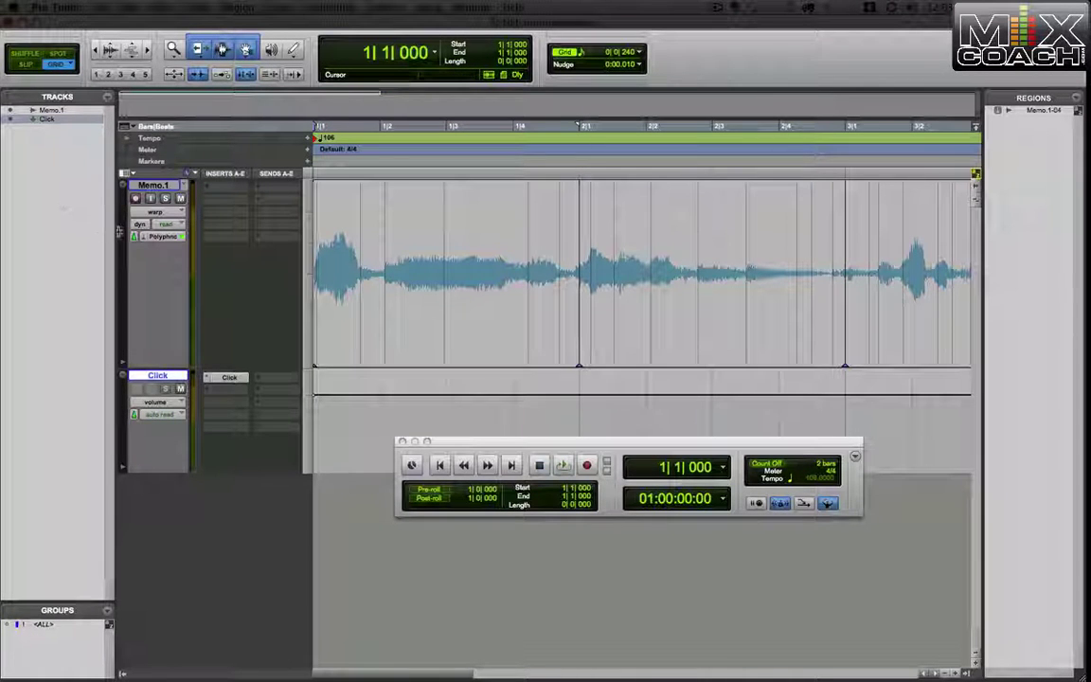
click(136, 238)
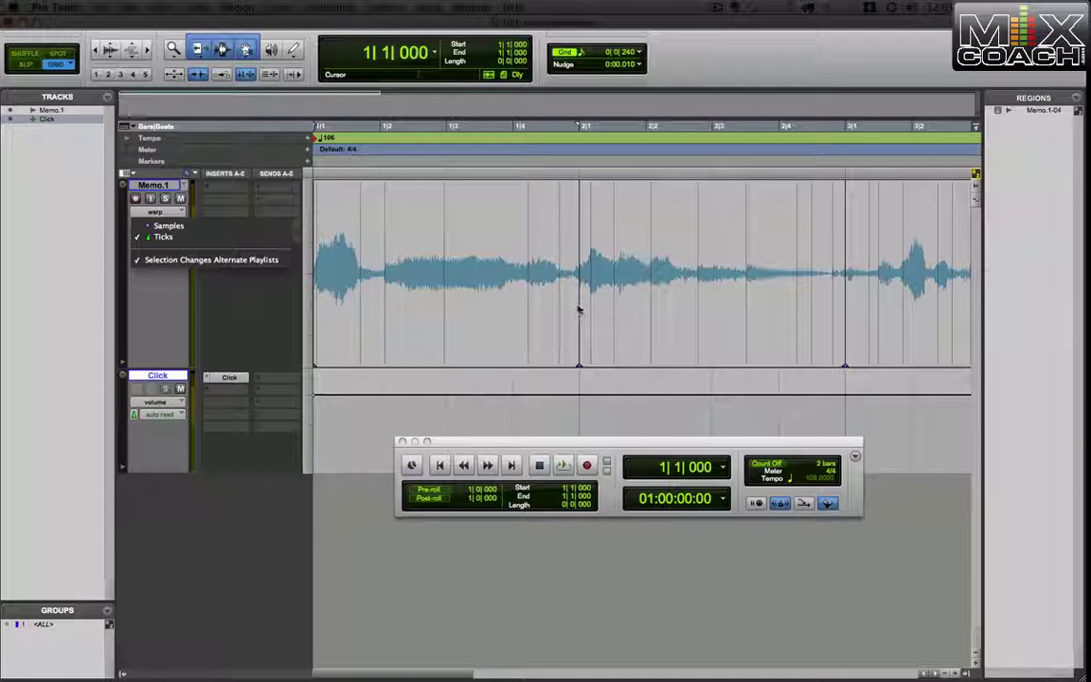
click(174, 237)
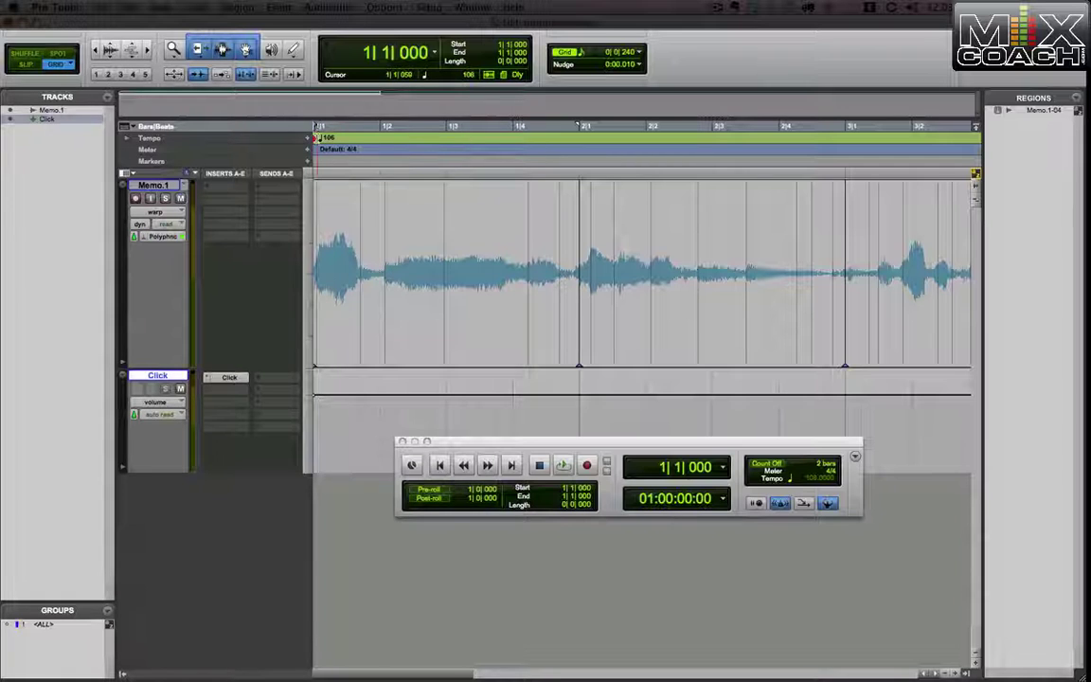
Step: Set the bar 1 tempo to 109 BPM and play Memo.1 at that tempo
double_click(316, 138)
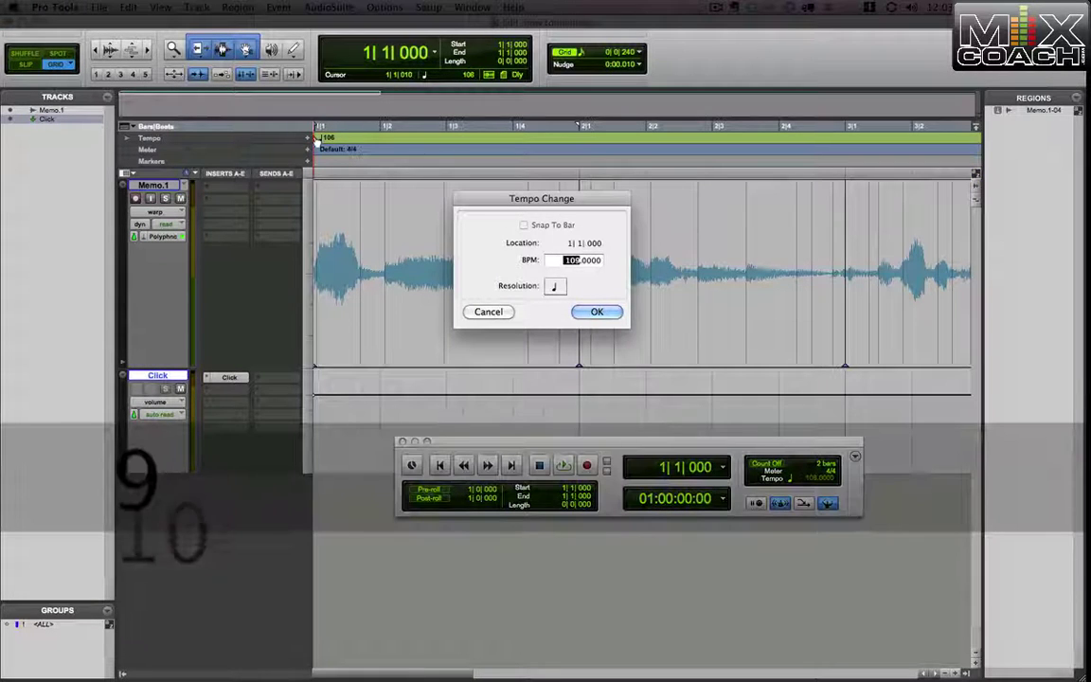
key(Return)
key(space)
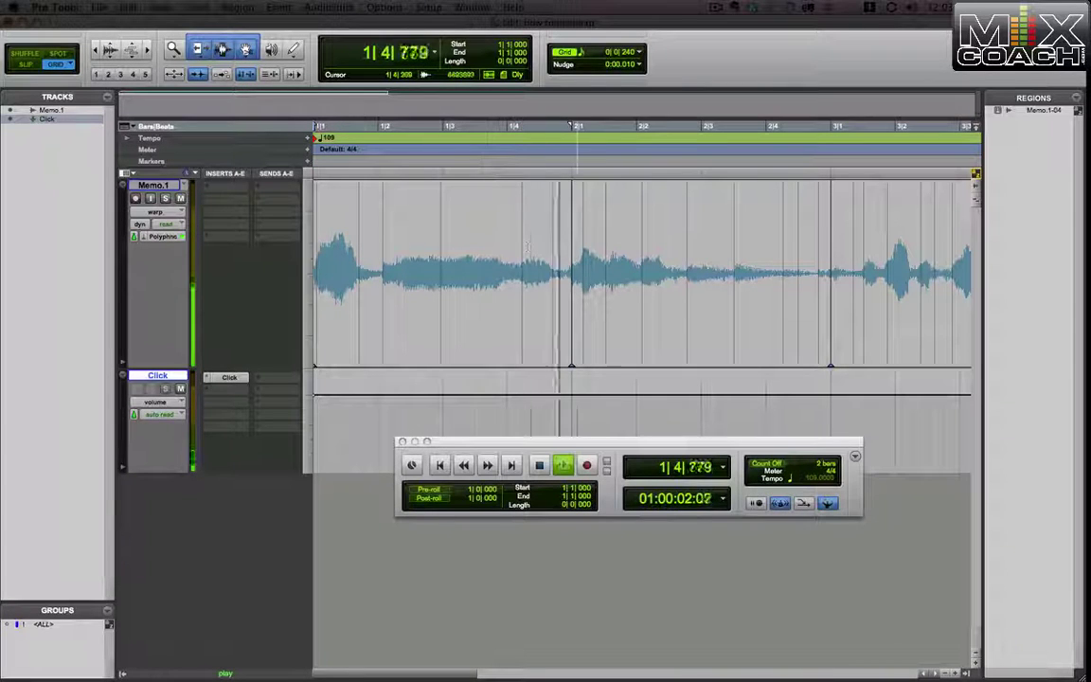
key(space)
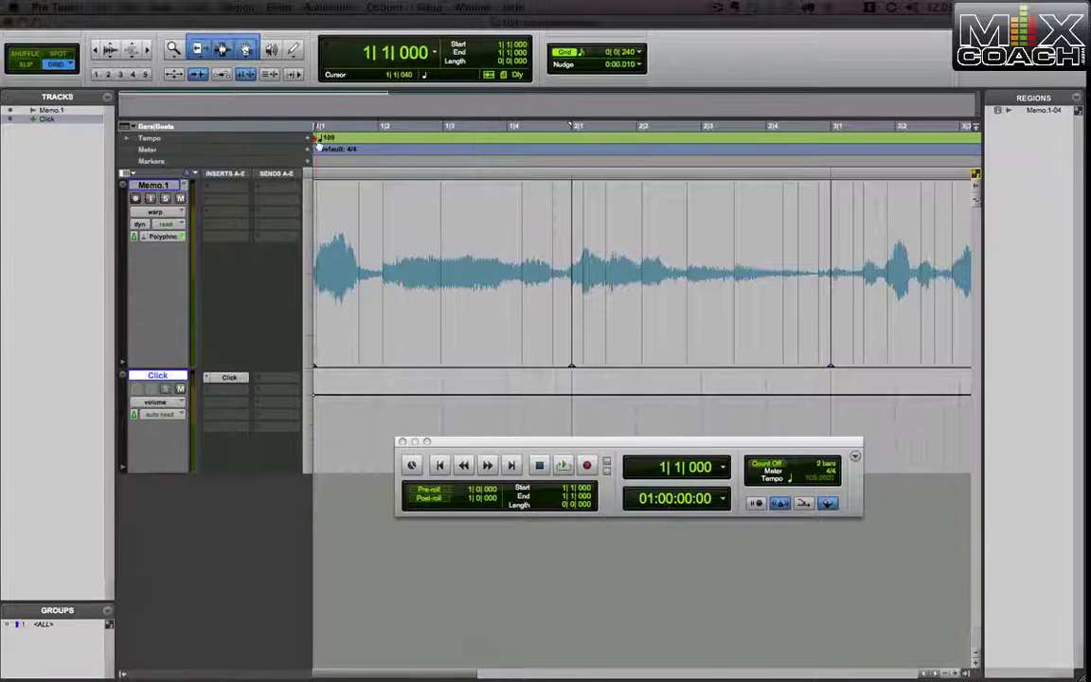
Step: Change the bar 1 tempo to 115 BPM and play Memo.1 to hear it follow
double_click(316, 139)
text(115)
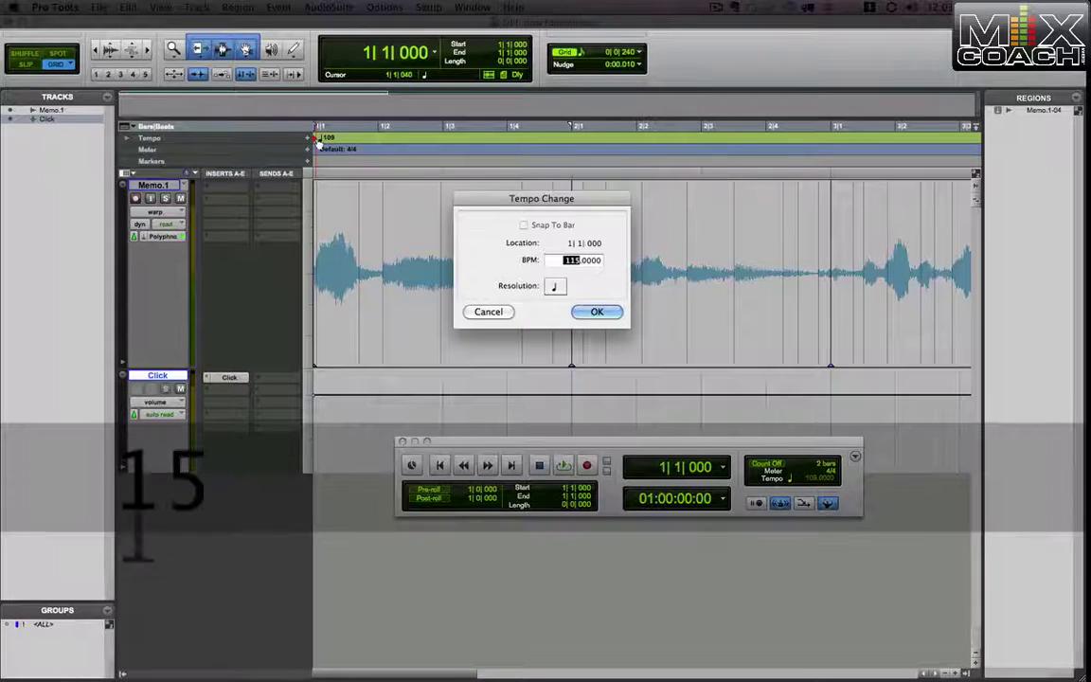
key(Return)
key(space)
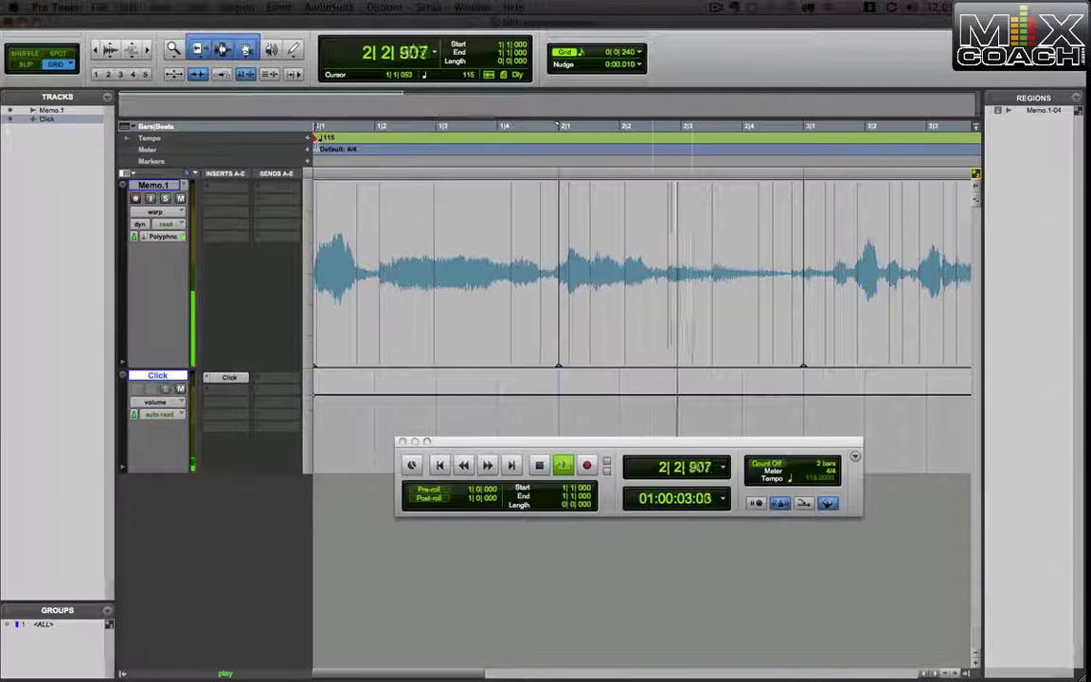
key(space)
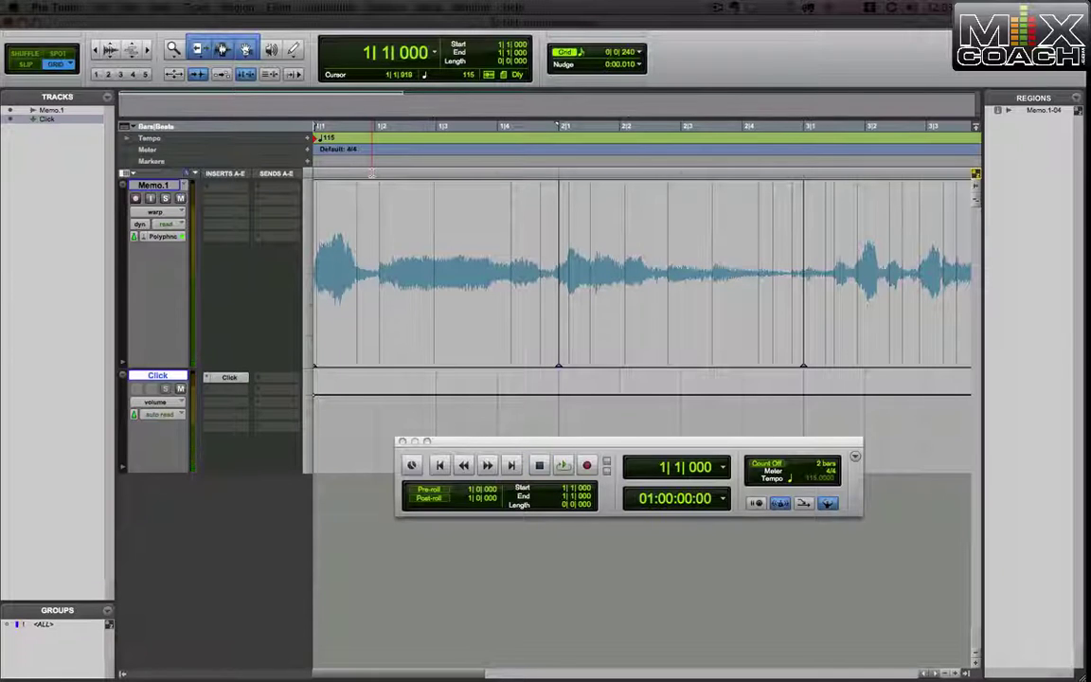